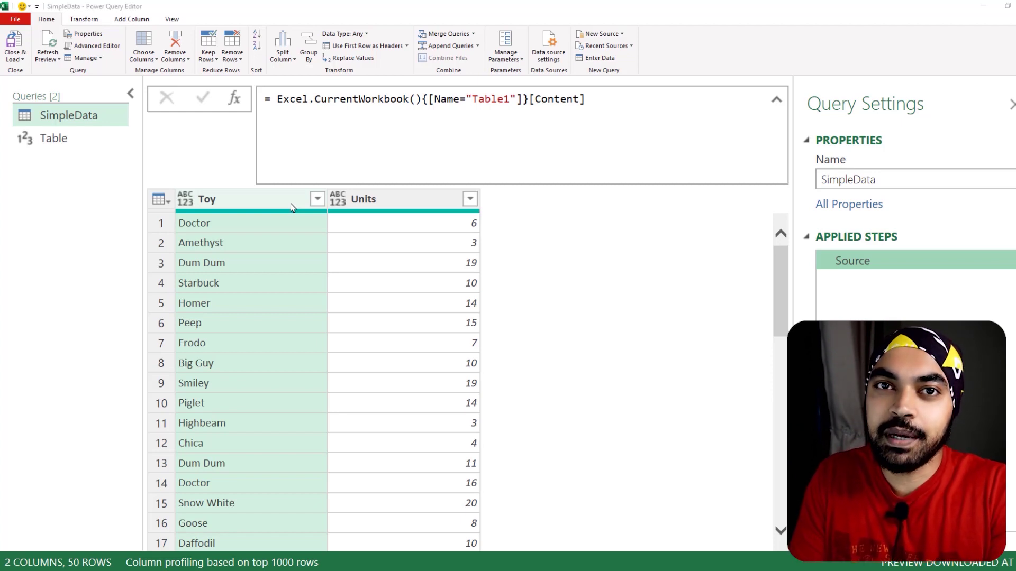
Step: Set up a Text Filters 'Contains' condition on the Toy column with the value baby
{"action": "left_click", "coordinate": [317, 199]}
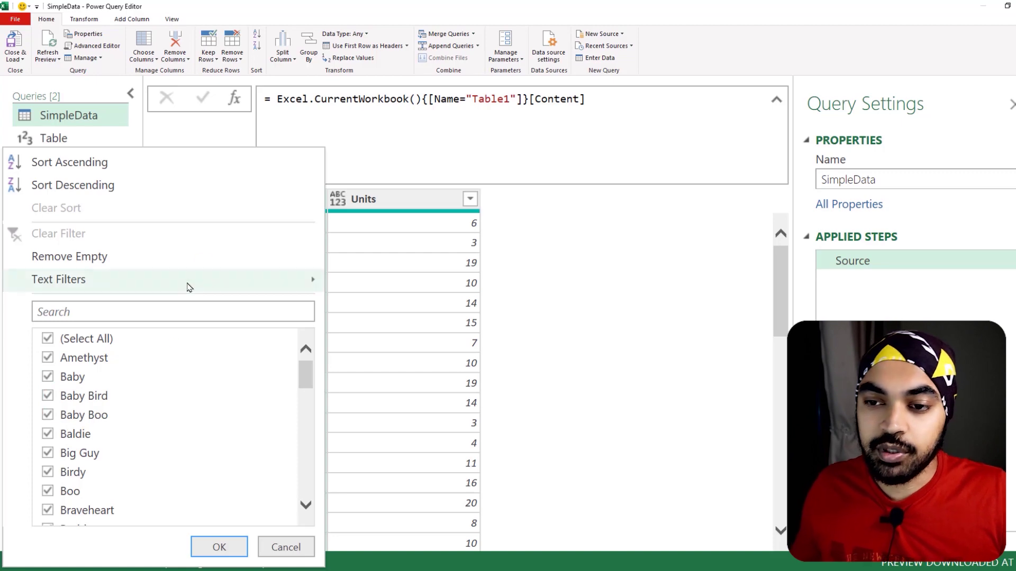
{"action": "mouse_move", "coordinate": [229, 283]}
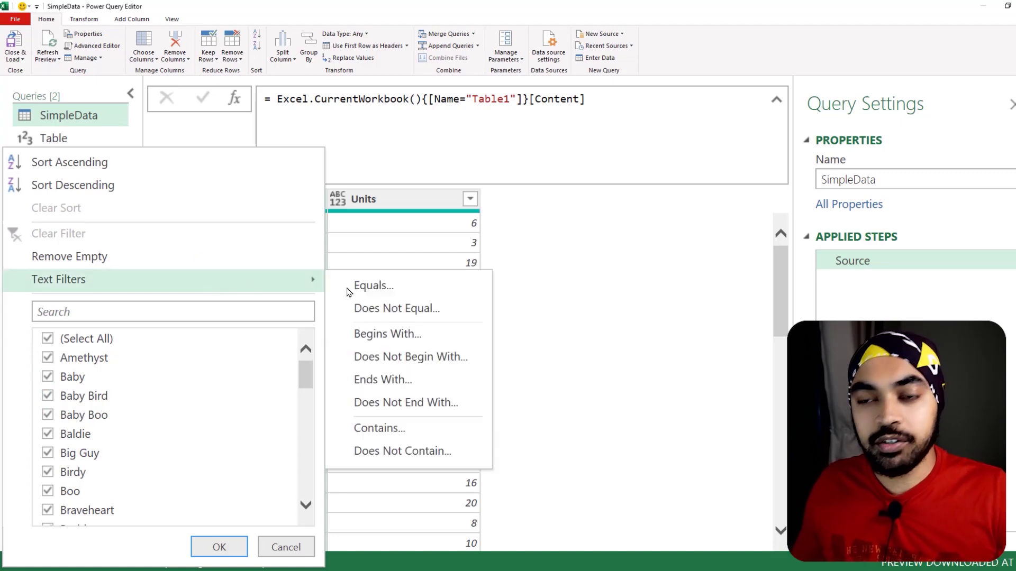
{"action": "left_click", "coordinate": [369, 435]}
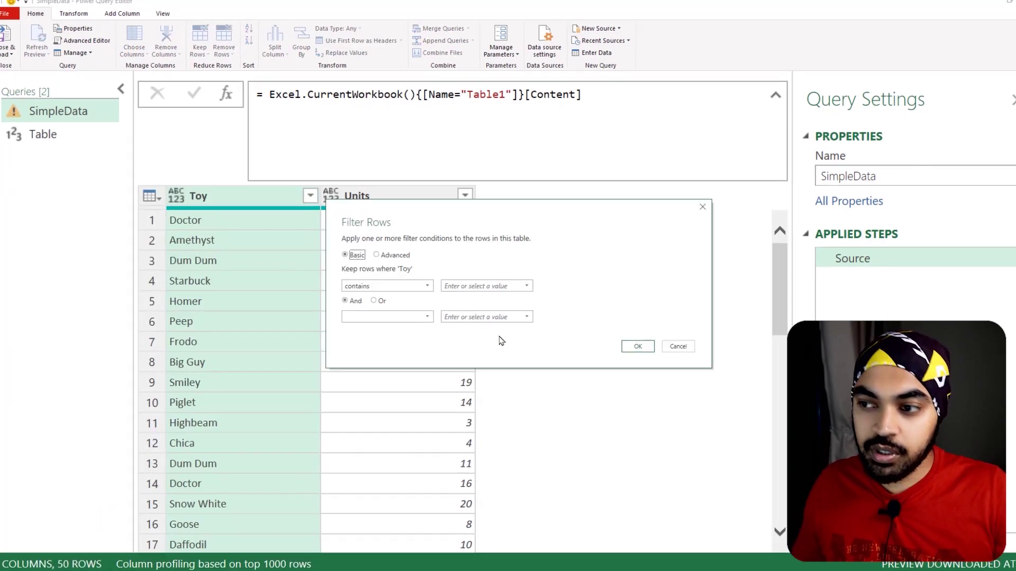
{"action": "type", "text": "baby"}
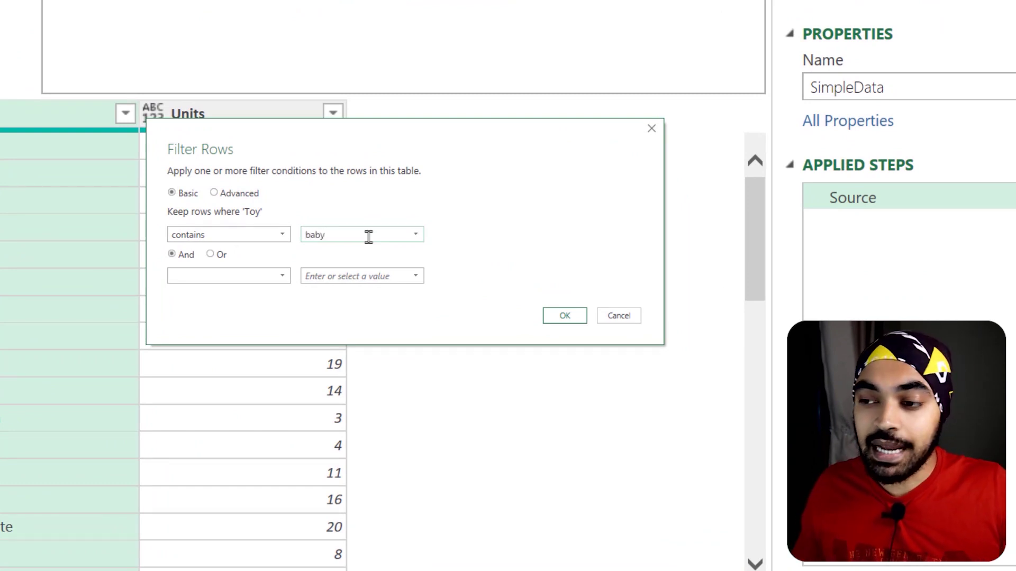
{"action": "left_click", "coordinate": [309, 235]}
{"action": "key", "text": "BackSpace"}
{"action": "type", "text": "B"}
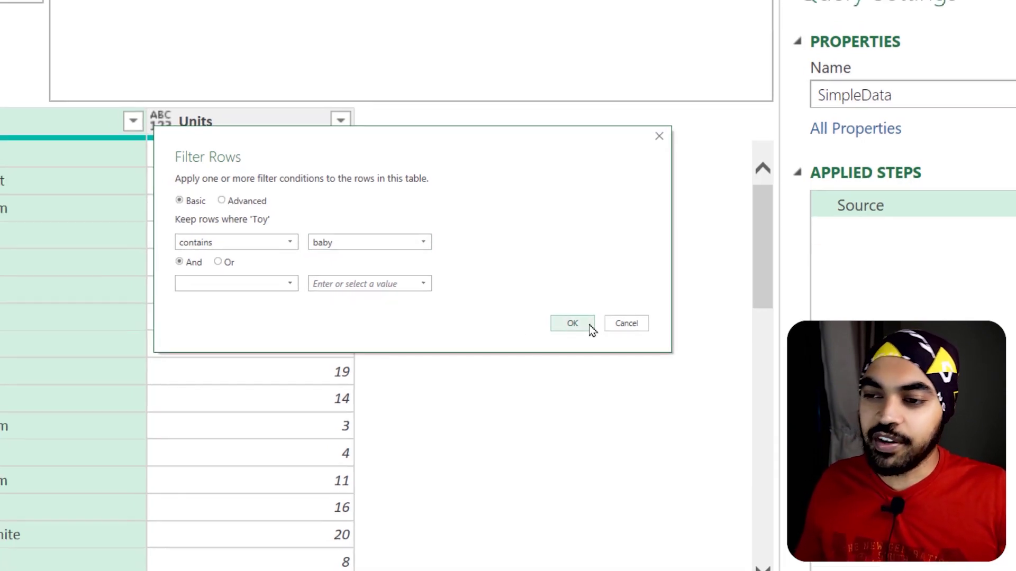
Step: Apply the baby filter, then insert a lowercase Toy step before it, keeping baby, baby bird, baby boo
{"action": "left_click", "coordinate": [589, 325]}
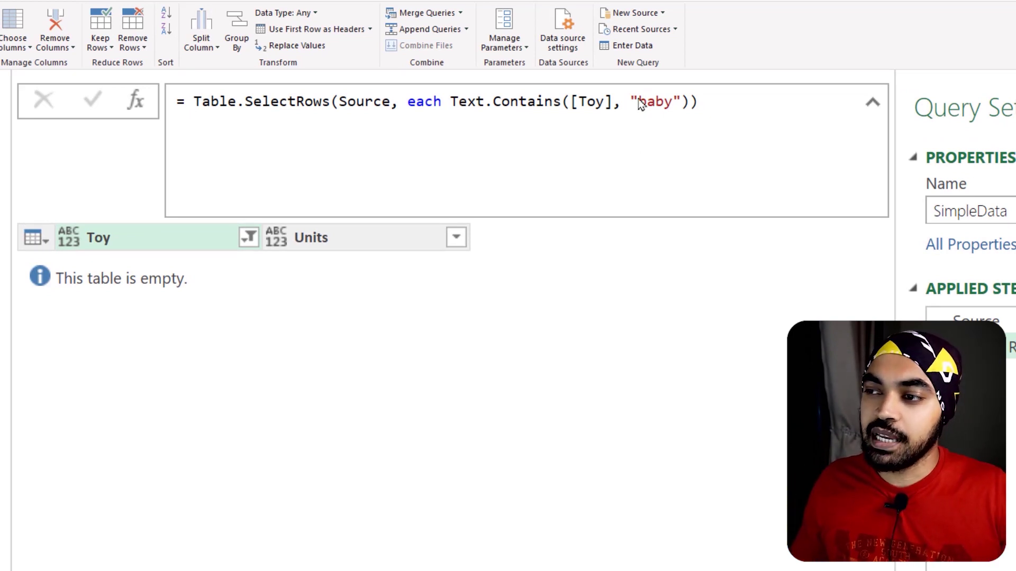
{"action": "left_click_drag", "start_coordinate": [631, 88], "coordinate": [650, 114]}
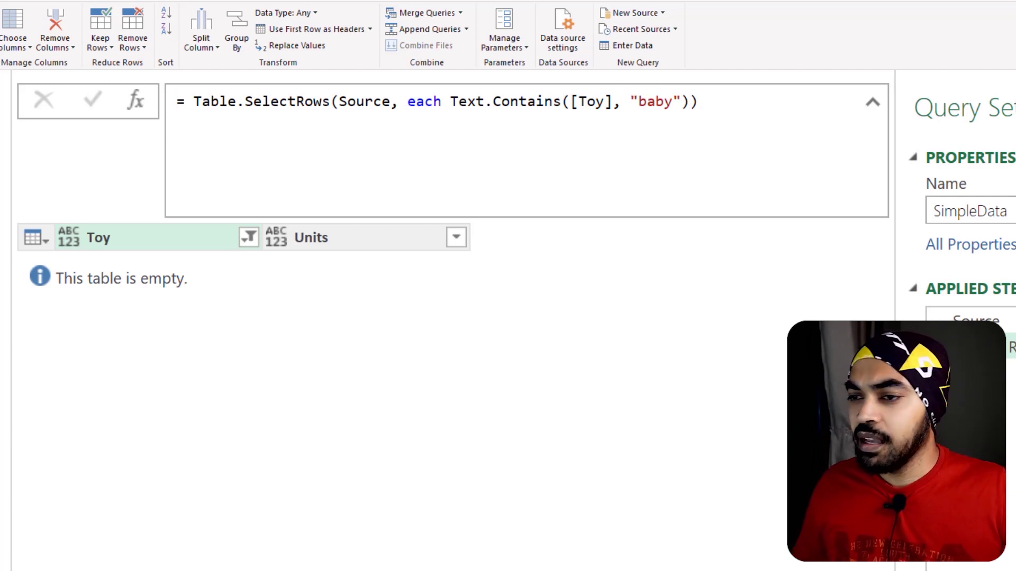
{"action": "left_click", "coordinate": [973, 321]}
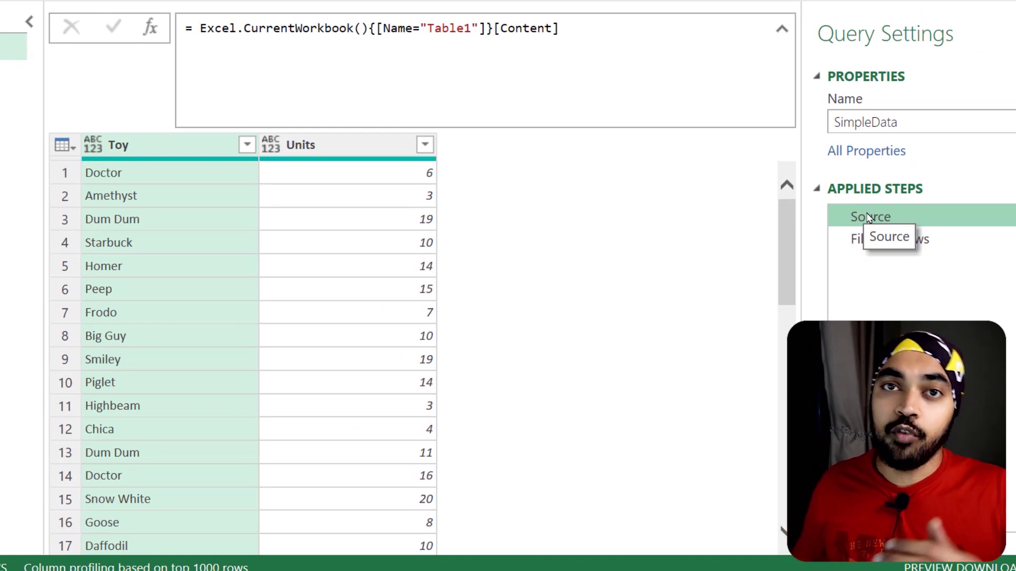
{"action": "right_click", "coordinate": [186, 146]}
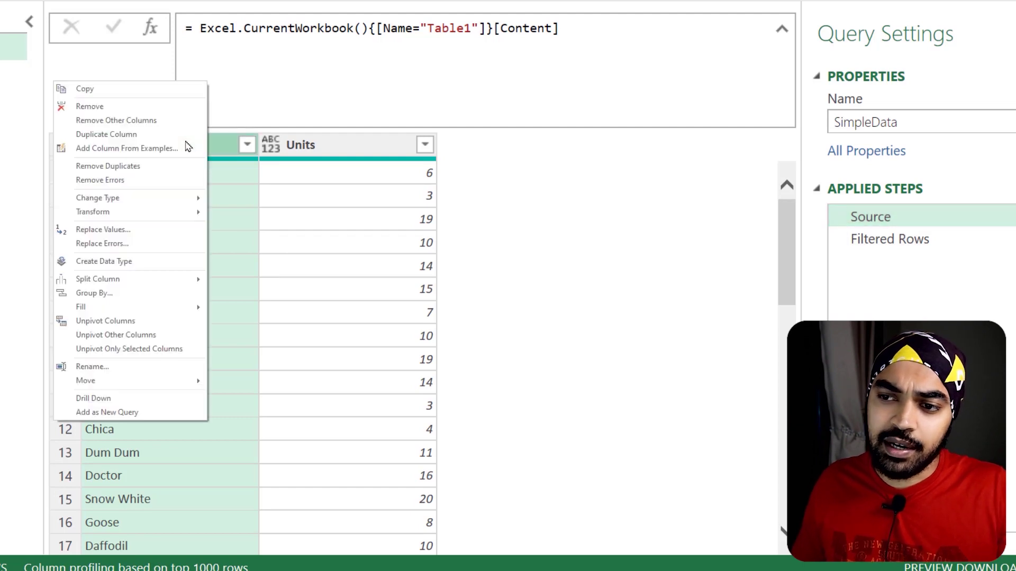
{"action": "mouse_move", "coordinate": [167, 213]}
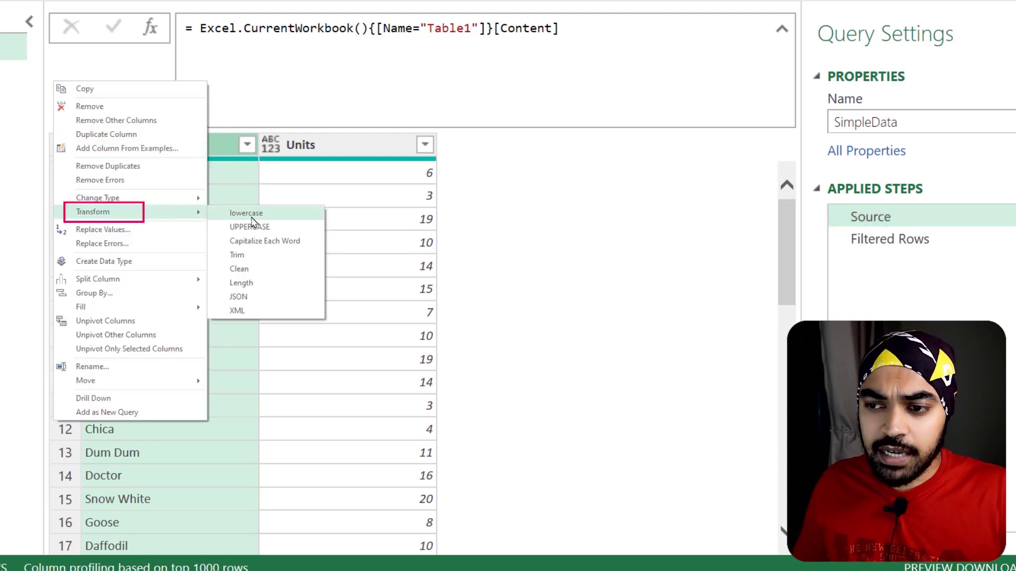
{"action": "left_click", "coordinate": [252, 217]}
{"action": "left_click", "coordinate": [538, 276]}
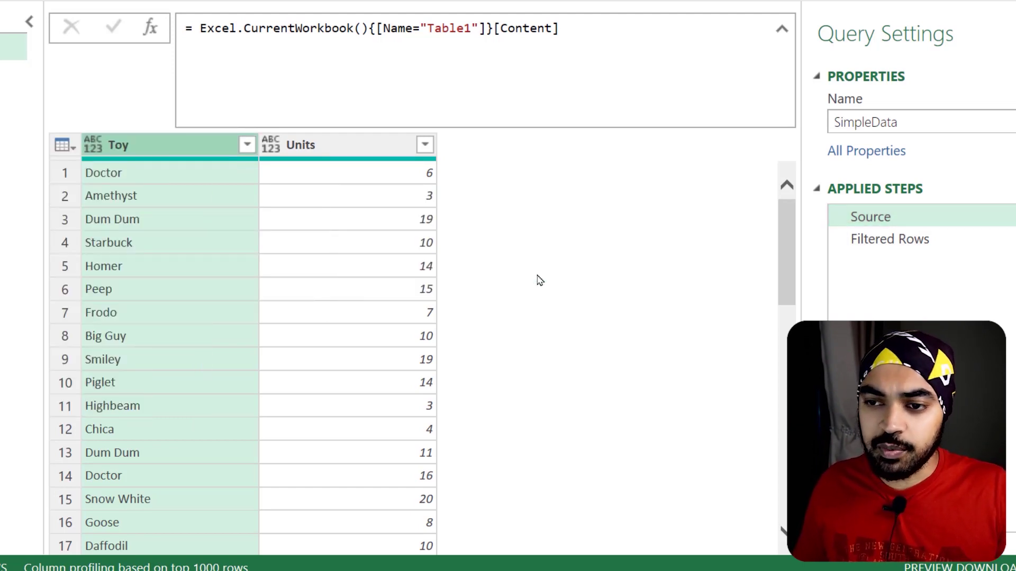
{"action": "left_click", "coordinate": [889, 262]}
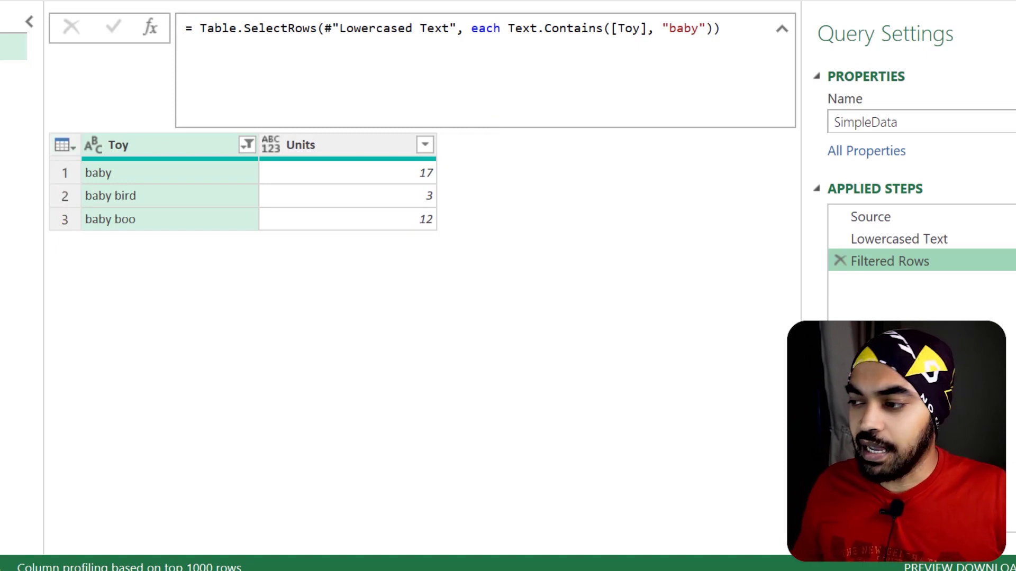
Step: Delete the Lowercased Text step from the applied steps
{"action": "left_click", "coordinate": [914, 244]}
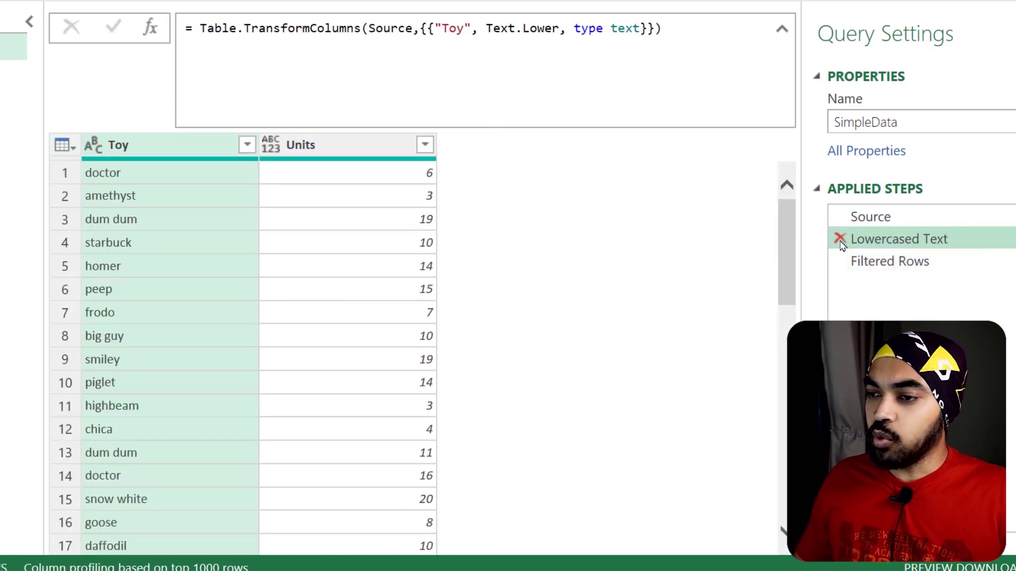
{"action": "left_click", "coordinate": [840, 239]}
{"action": "left_click", "coordinate": [546, 277]}
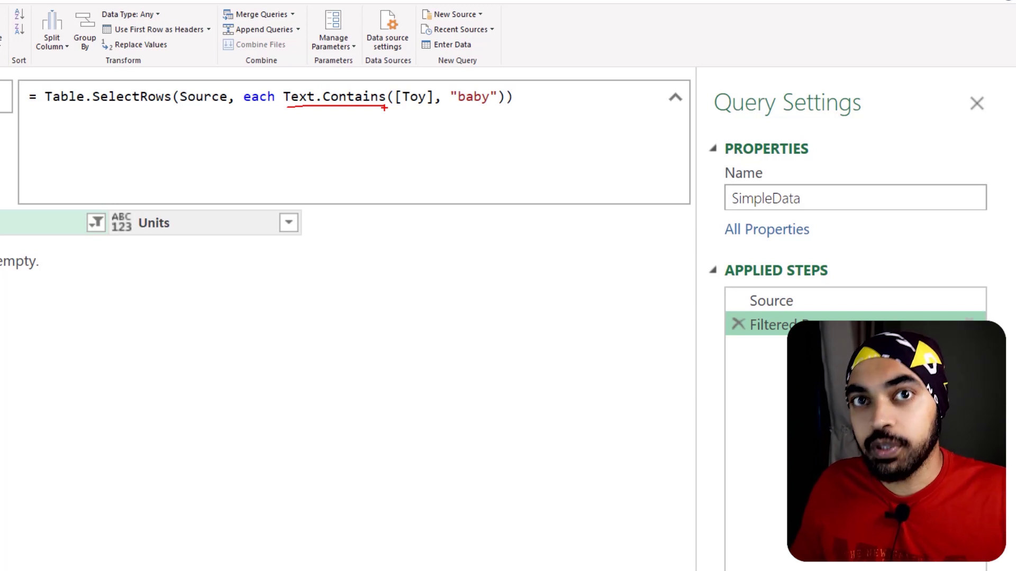
Step: Change the filter formula to Text.Contains([Toy], "baby", Comparer.OrdinalIgnoreCase)
{"action": "left_click", "coordinate": [596, 113]}
{"action": "type", "text": ","}
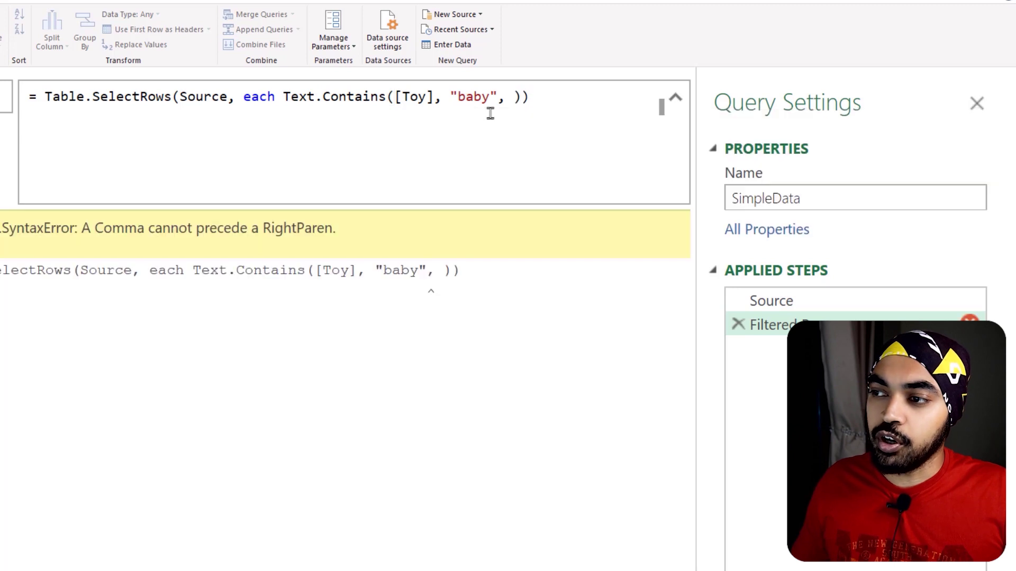
{"action": "left_click", "coordinate": [512, 97]}
{"action": "type", "text": "com"}
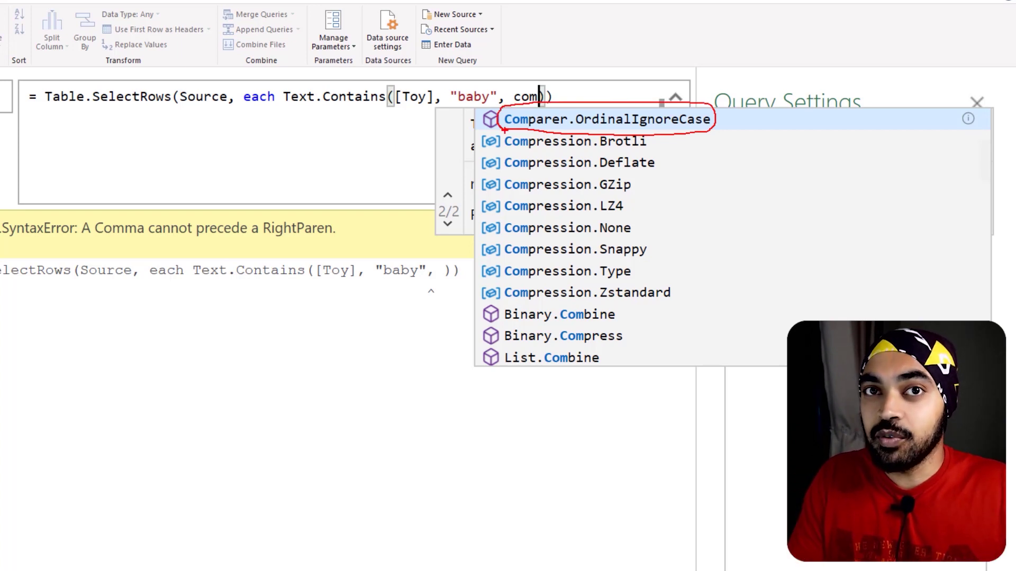
{"action": "key", "text": "Escape"}
{"action": "left_click", "coordinate": [538, 106]}
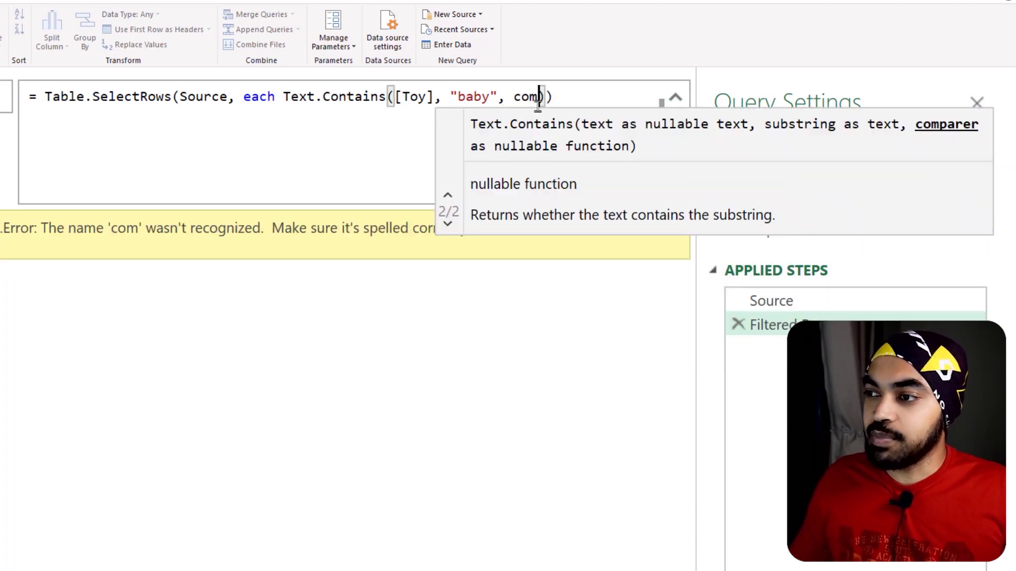
{"action": "key", "text": "ctrl+space"}
{"action": "key", "text": "Tab"}
{"action": "key", "text": "Return"}
{"action": "key", "text": "BackSpace"}
{"action": "key", "text": "End"}
{"action": "key", "text": "Return"}
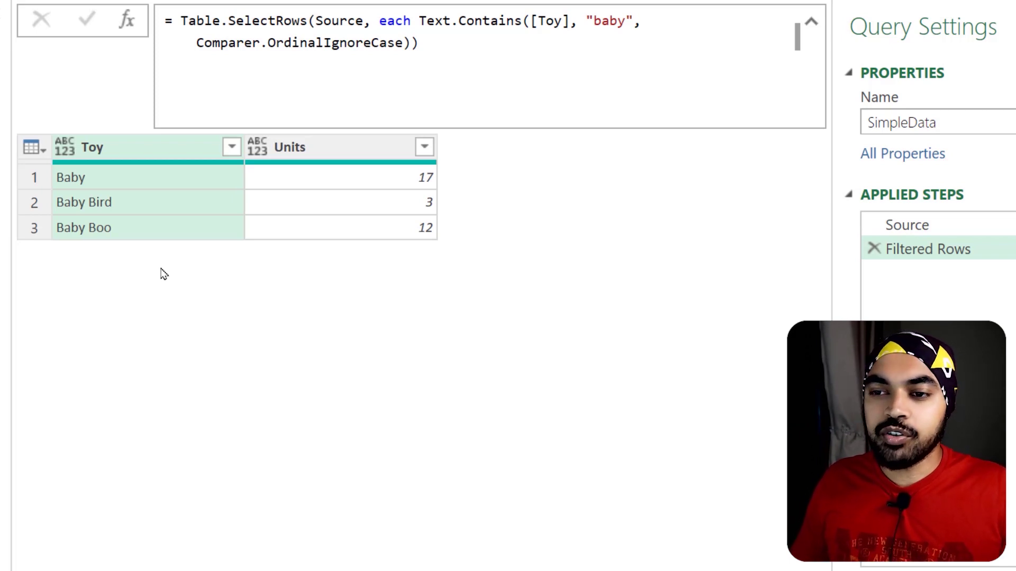
Step: Add a Toy filter keeping only Baby, then switch to the Table query
{"action": "left_click", "coordinate": [939, 230]}
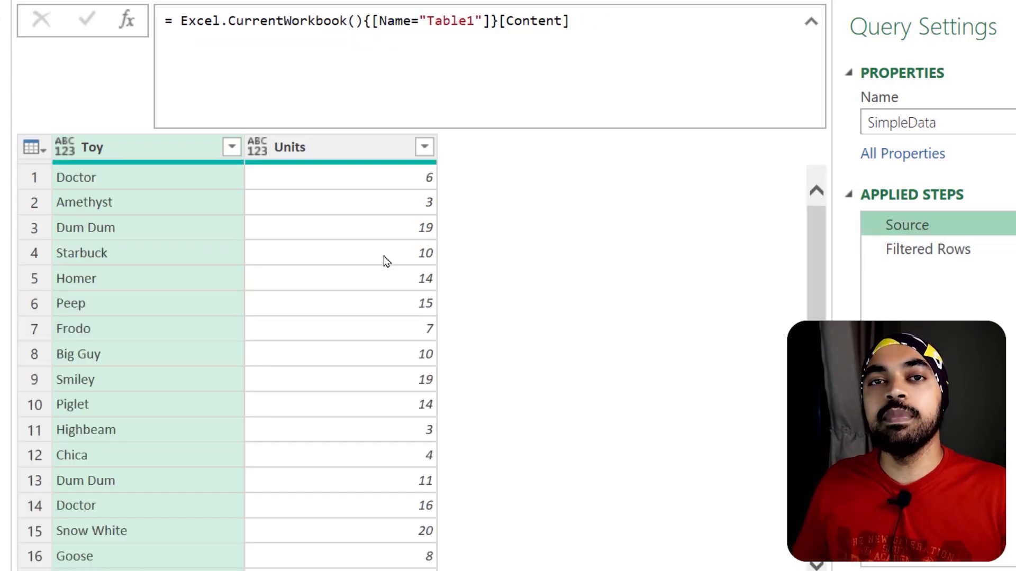
{"action": "left_click", "coordinate": [231, 147]}
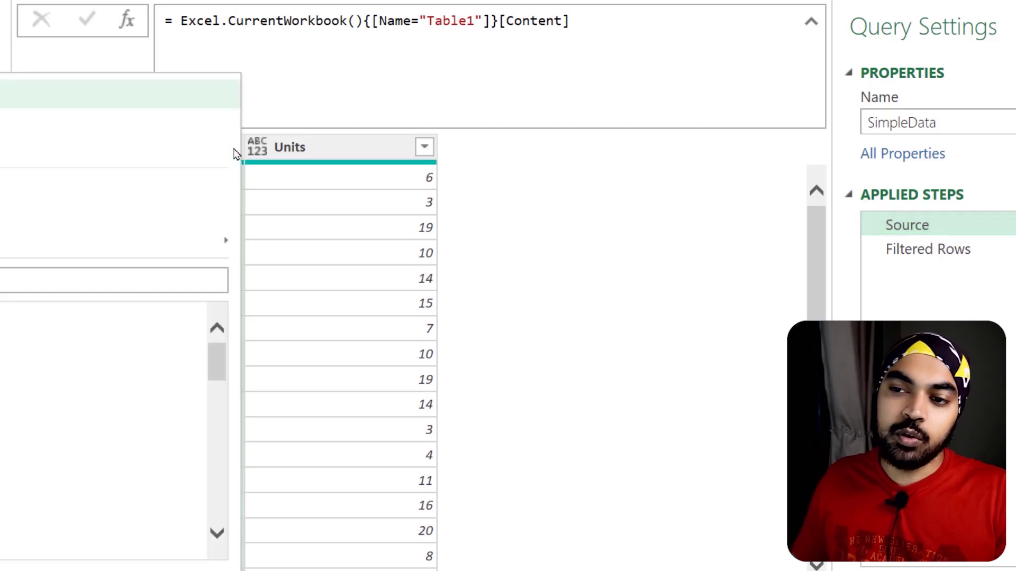
{"action": "left_click", "coordinate": [119, 271]}
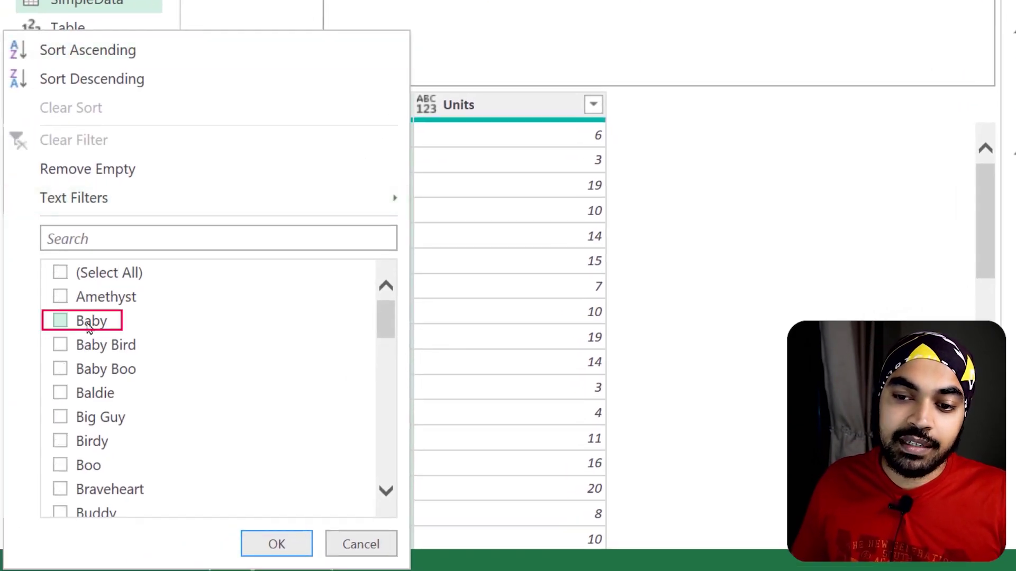
{"action": "left_click", "coordinate": [88, 326]}
{"action": "left_click", "coordinate": [273, 545]}
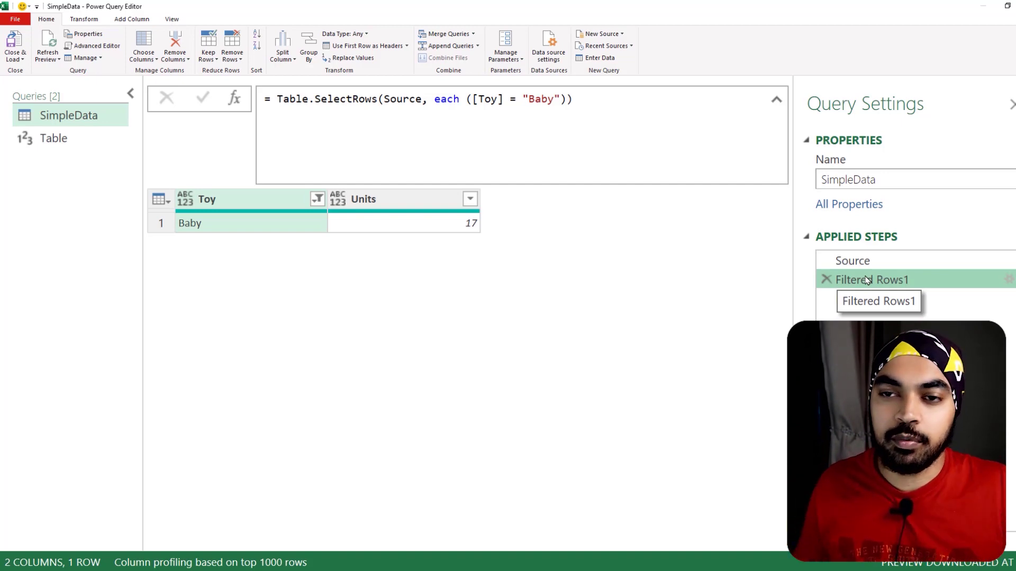
{"action": "left_click", "coordinate": [80, 146]}
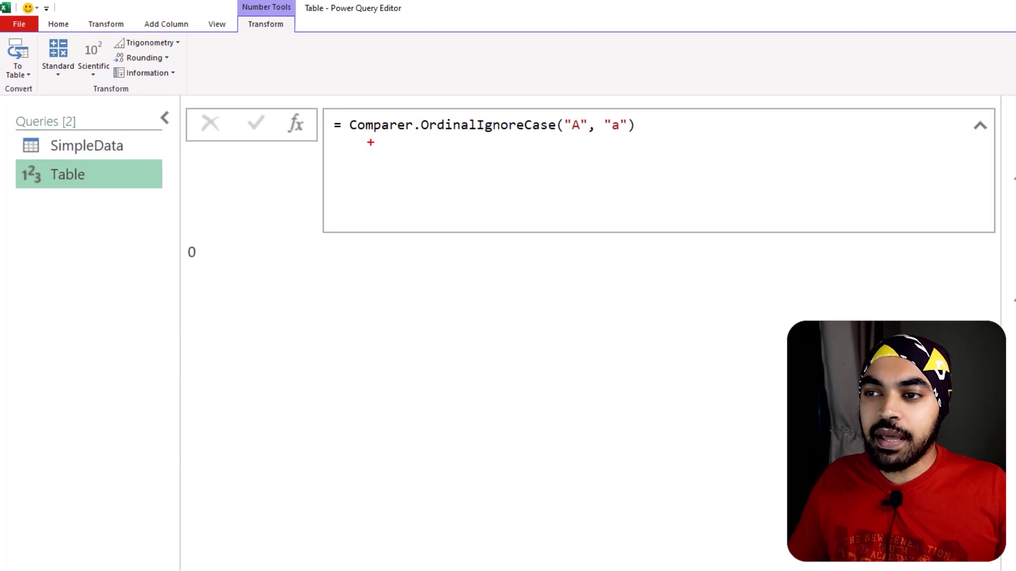
Step: Annotate the Comparer.OrdinalIgnoreCase("A", "a") formula and its 0 result on screen
{"action": "mouse_move", "coordinate": [358, 138]}
{"action": "left_mouse_down"}
{"action": "mouse_move", "coordinate": [536, 136]}
{"action": "mouse_move", "coordinate": [591, 167]}
{"action": "left_mouse_up"}
{"action": "left_click_drag", "start_coordinate": [588, 144], "coordinate": [573, 169]}
{"action": "mouse_move", "coordinate": [622, 146]}
{"action": "left_mouse_down"}
{"action": "mouse_move", "coordinate": [637, 183]}
{"action": "mouse_move", "coordinate": [634, 168]}
{"action": "left_mouse_up"}
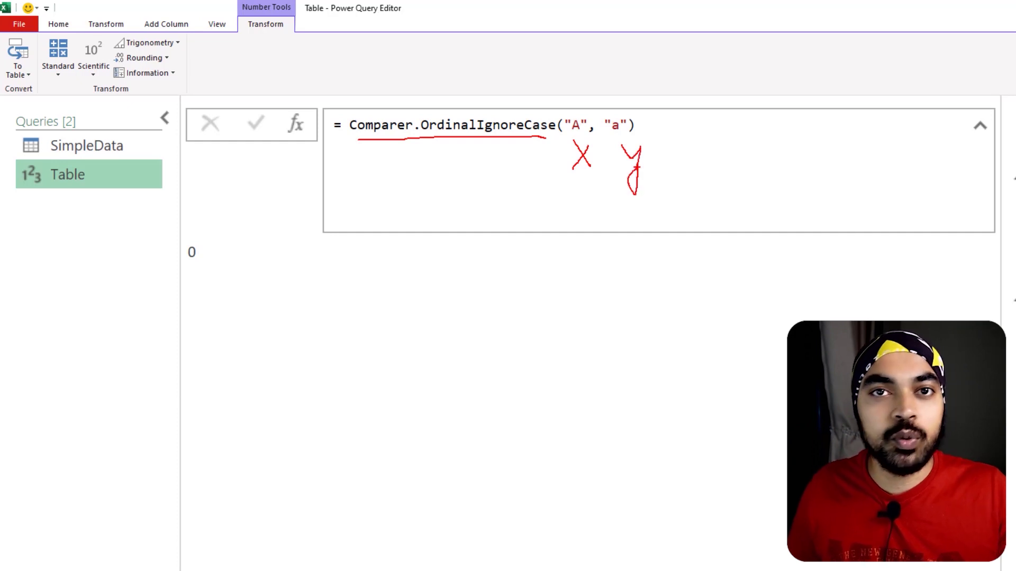
{"action": "left_click_drag", "start_coordinate": [572, 179], "coordinate": [594, 178]}
{"action": "left_click_drag", "start_coordinate": [626, 173], "coordinate": [642, 167]}
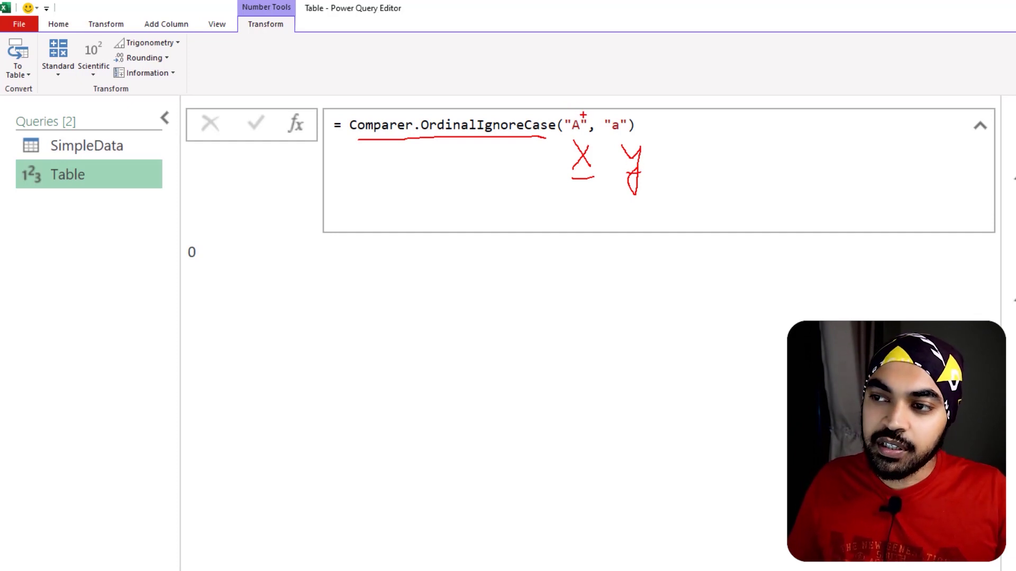
{"action": "key", "text": "e"}
{"action": "left_click_drag", "start_coordinate": [556, 104], "coordinate": [594, 146]}
{"action": "left_click_drag", "start_coordinate": [604, 103], "coordinate": [638, 148]}
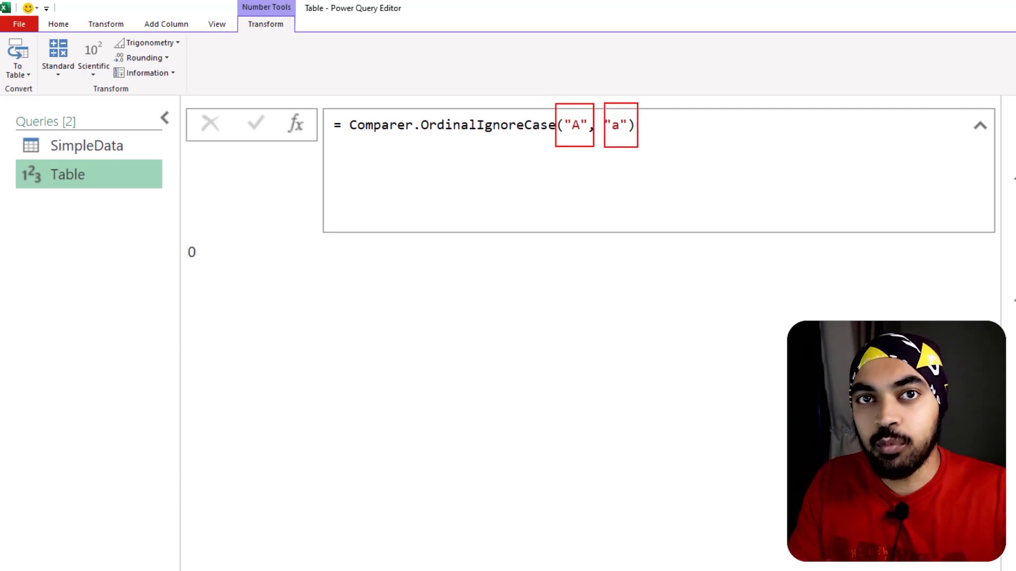
{"action": "mouse_move", "coordinate": [581, 156]}
{"action": "left_mouse_down"}
{"action": "mouse_move", "coordinate": [600, 176]}
{"action": "mouse_move", "coordinate": [618, 157]}
{"action": "mouse_move", "coordinate": [584, 163]}
{"action": "left_mouse_up"}
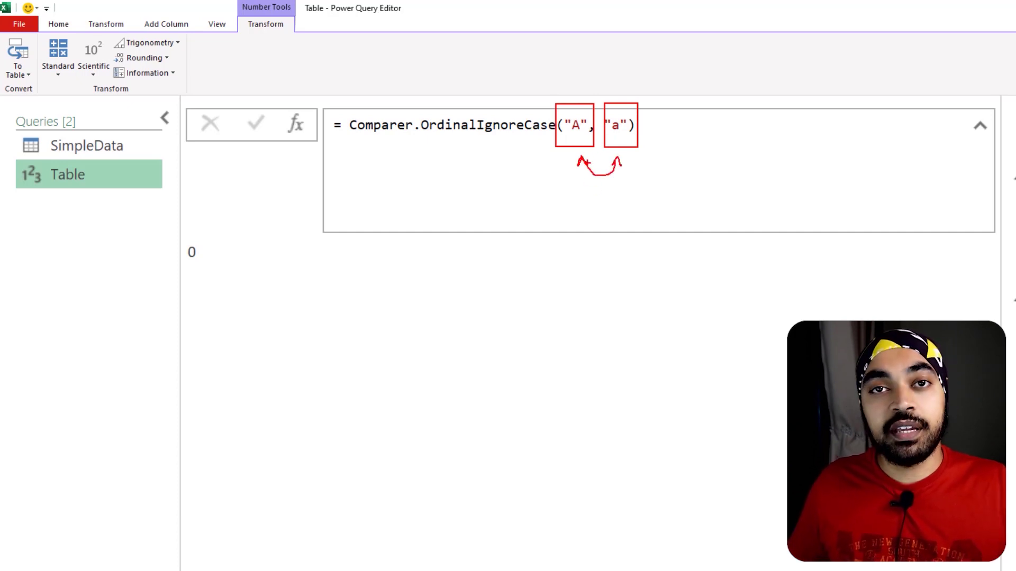
{"action": "mouse_move", "coordinate": [208, 245]}
{"action": "left_mouse_down"}
{"action": "mouse_move", "coordinate": [163, 256]}
{"action": "mouse_move", "coordinate": [210, 245]}
{"action": "left_mouse_up"}
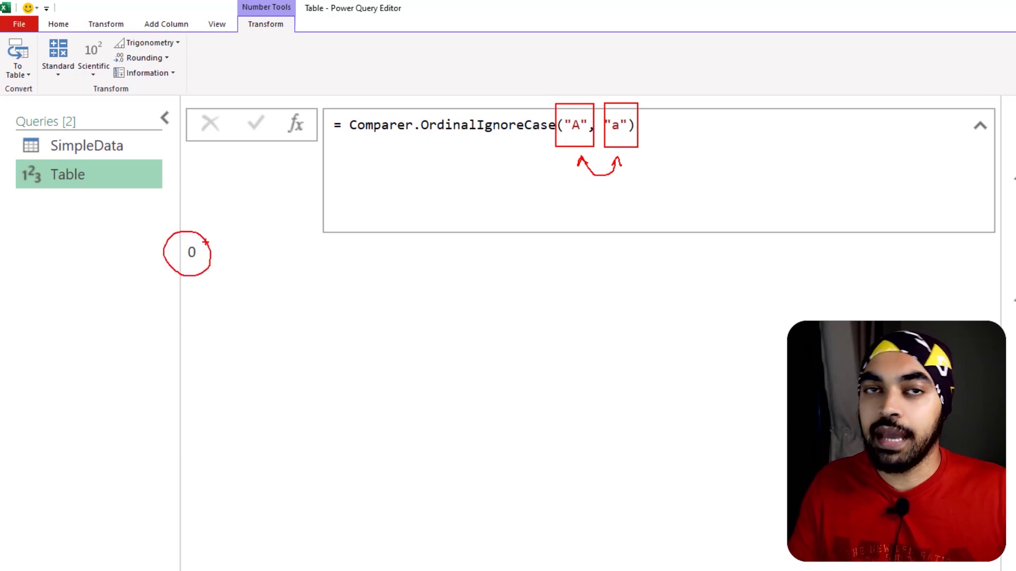
{"action": "key", "text": "Escape"}
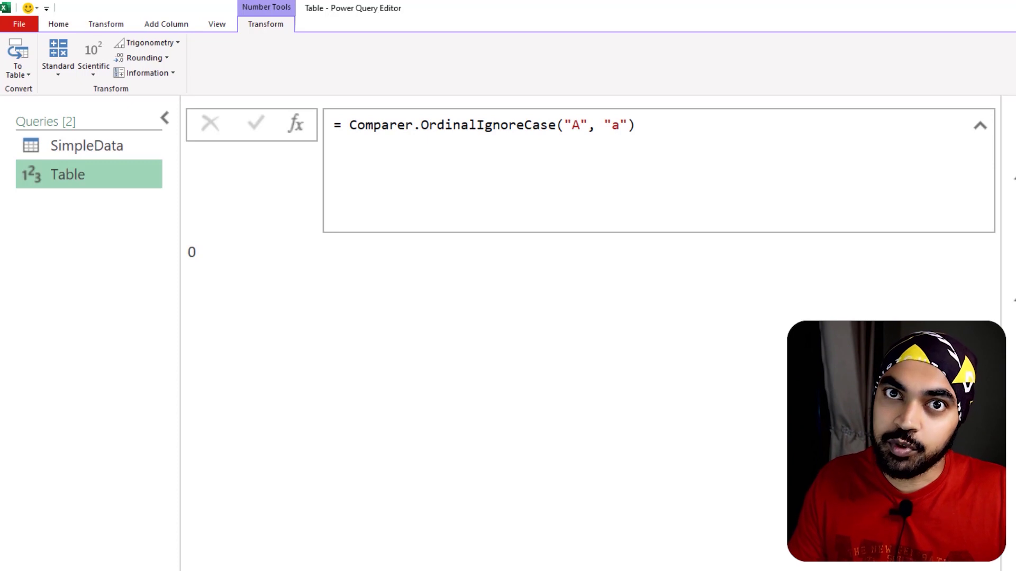
Step: Change the second argument to "b", so the comparison returns -1
{"action": "left_click", "coordinate": [620, 124]}
{"action": "key", "text": "BackSpace"}
{"action": "type", "text": "b"}
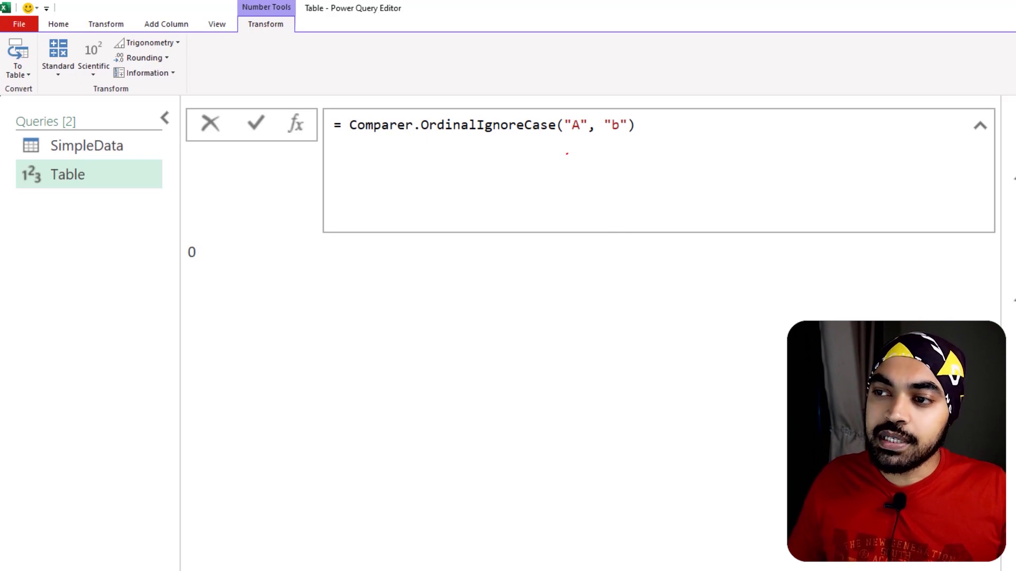
{"action": "left_click_drag", "start_coordinate": [580, 157], "coordinate": [565, 167]}
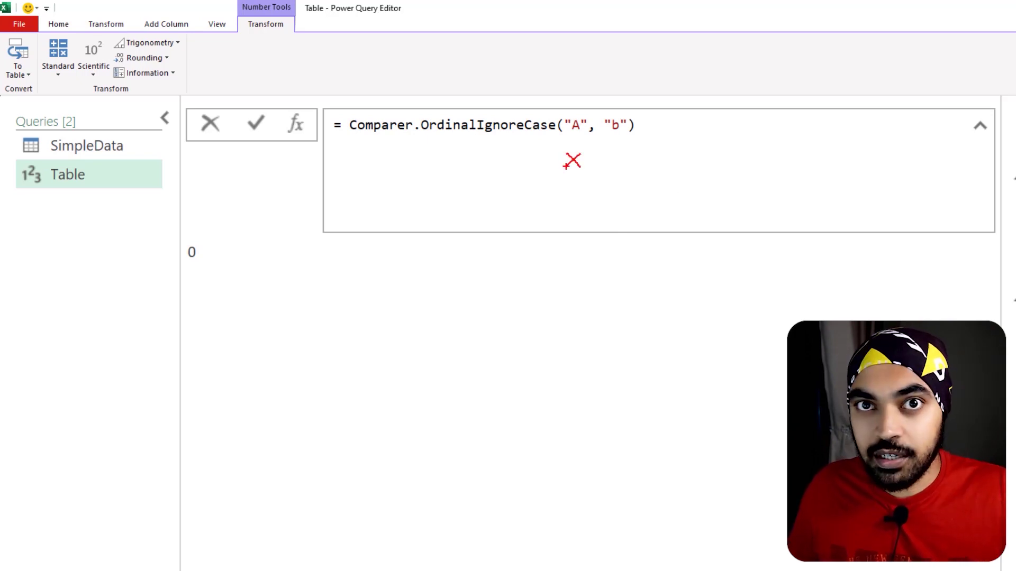
{"action": "mouse_move", "coordinate": [618, 156]}
{"action": "left_mouse_down"}
{"action": "mouse_move", "coordinate": [639, 148]}
{"action": "mouse_move", "coordinate": [638, 179]}
{"action": "left_mouse_up"}
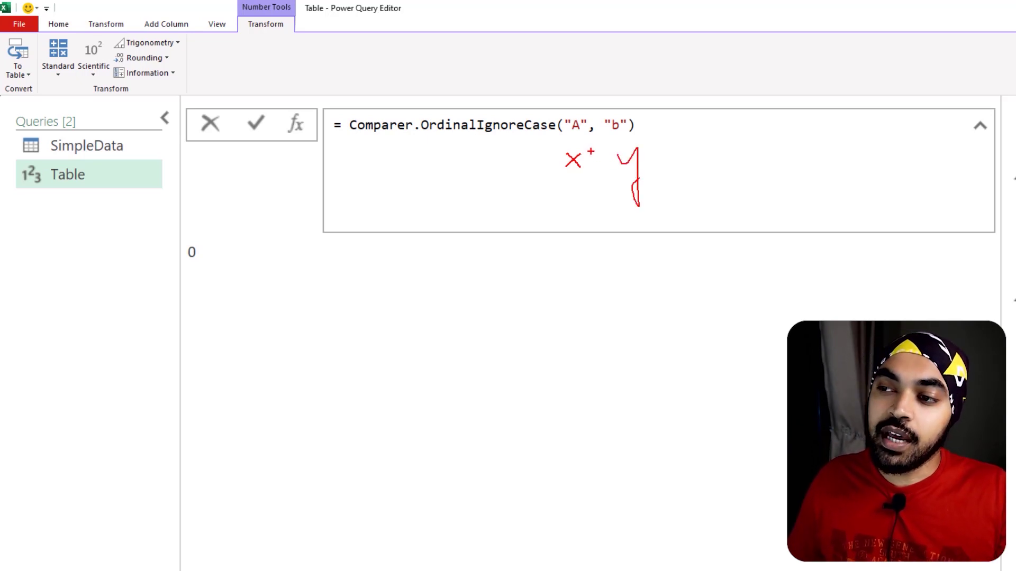
{"action": "mouse_move", "coordinate": [591, 153]}
{"action": "left_mouse_down"}
{"action": "mouse_move", "coordinate": [606, 162]}
{"action": "mouse_move", "coordinate": [568, 217]}
{"action": "mouse_move", "coordinate": [617, 202]}
{"action": "mouse_move", "coordinate": [612, 221]}
{"action": "left_mouse_up"}
{"action": "key", "text": "Escape"}
{"action": "key", "text": "Return"}
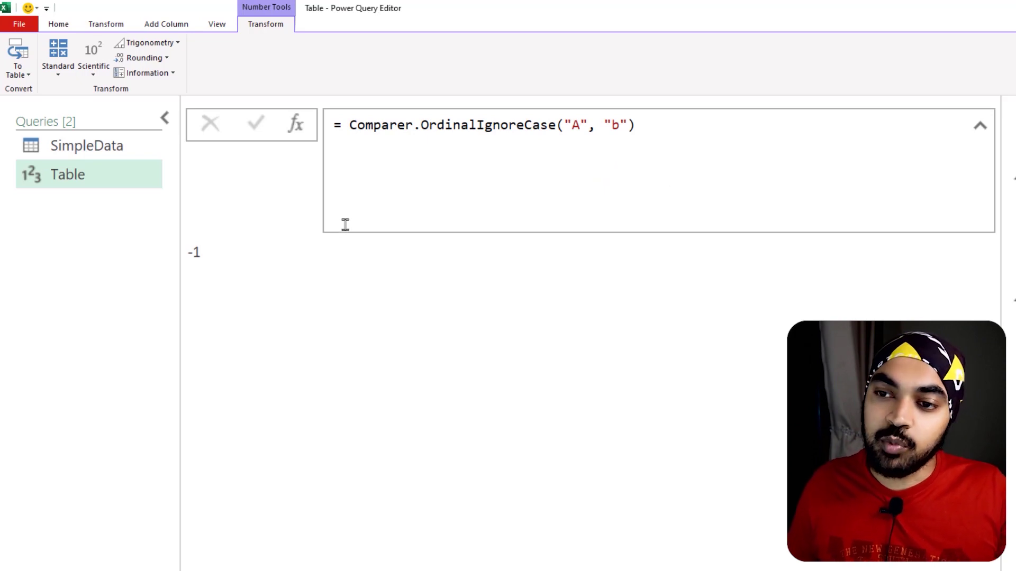
Step: Sketch the letters A and B on screen to explain ordering
{"action": "key", "text": "ctrl+2"}
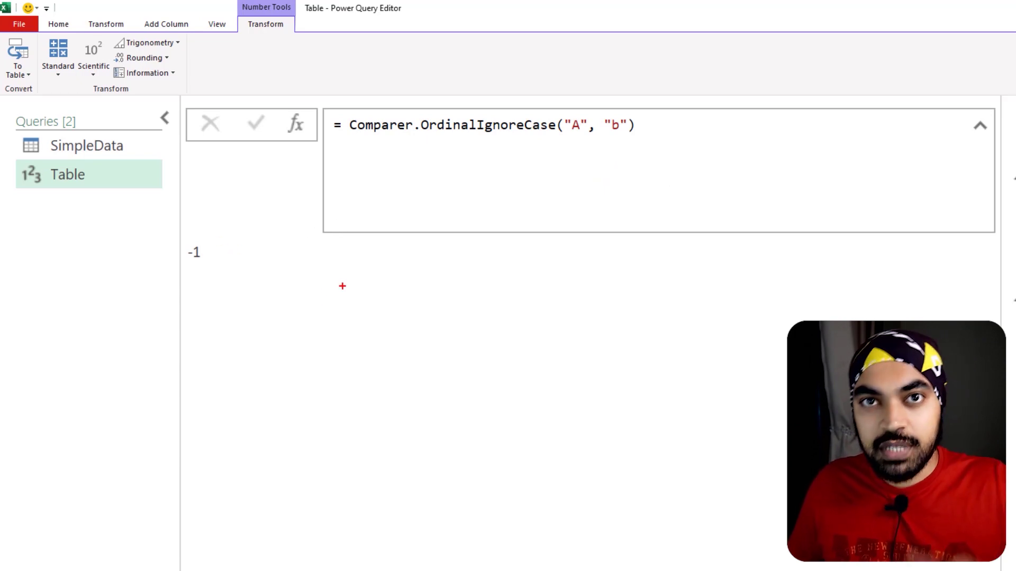
{"action": "mouse_move", "coordinate": [339, 314]}
{"action": "left_mouse_down"}
{"action": "mouse_move", "coordinate": [347, 283]}
{"action": "mouse_move", "coordinate": [360, 312]}
{"action": "left_mouse_up"}
{"action": "left_click_drag", "start_coordinate": [342, 303], "coordinate": [358, 302]}
{"action": "left_click_drag", "start_coordinate": [349, 348], "coordinate": [350, 377]}
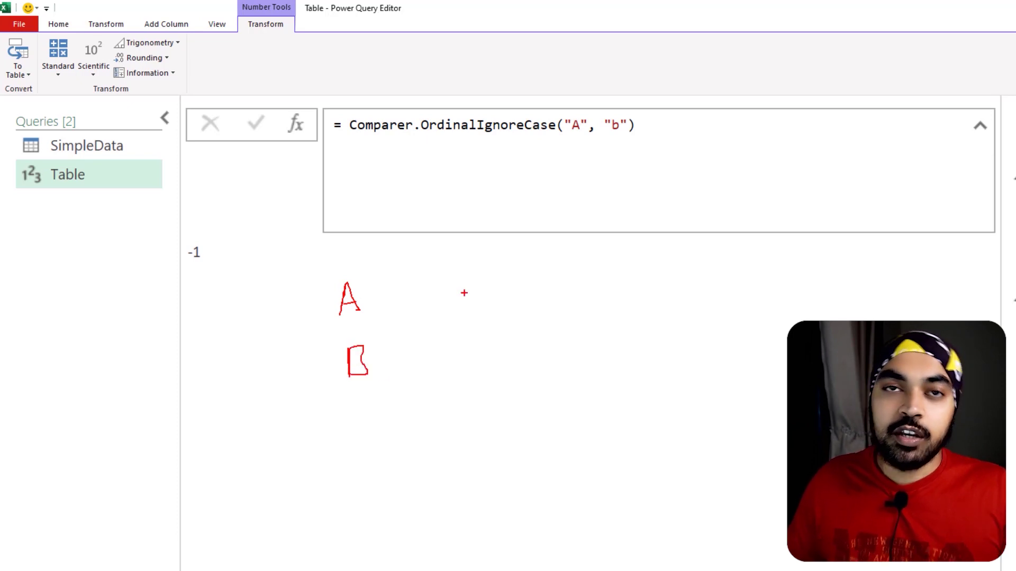
{"action": "key", "text": "Escape"}
Step: Swap the arguments to Comparer.OrdinalIgnoreCase("b", "A"), which returns 1
{"action": "left_click", "coordinate": [580, 125]}
{"action": "key", "text": "BackSpace"}
{"action": "type", "text": "b"}
{"action": "key", "text": "Right"}
{"action": "key", "text": "Right"}
{"action": "key", "text": "Right"}
{"action": "key", "text": "Right"}
{"action": "key", "text": "shift+Right"}
{"action": "type", "text": "A"}
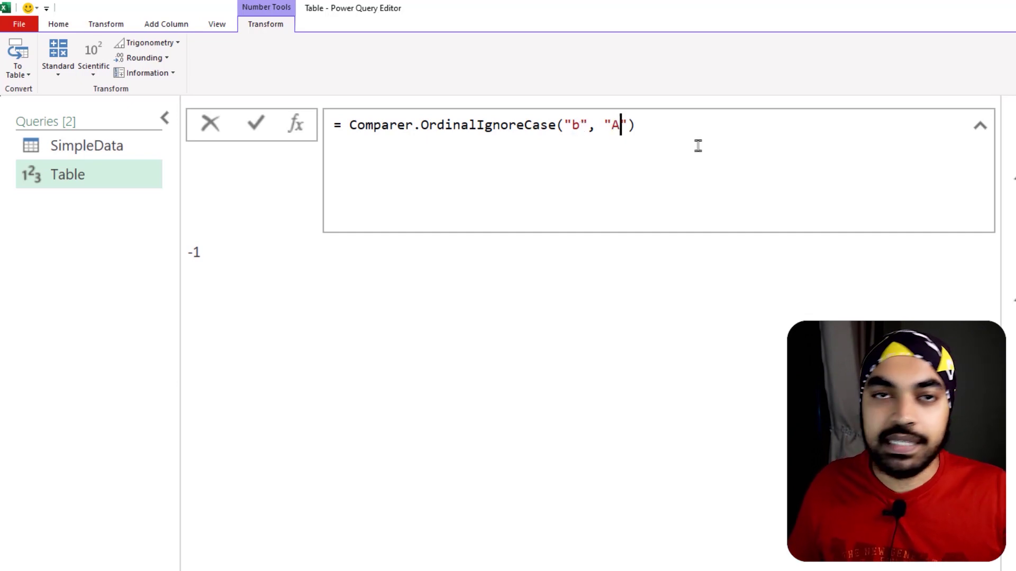
{"action": "key", "text": "Return"}
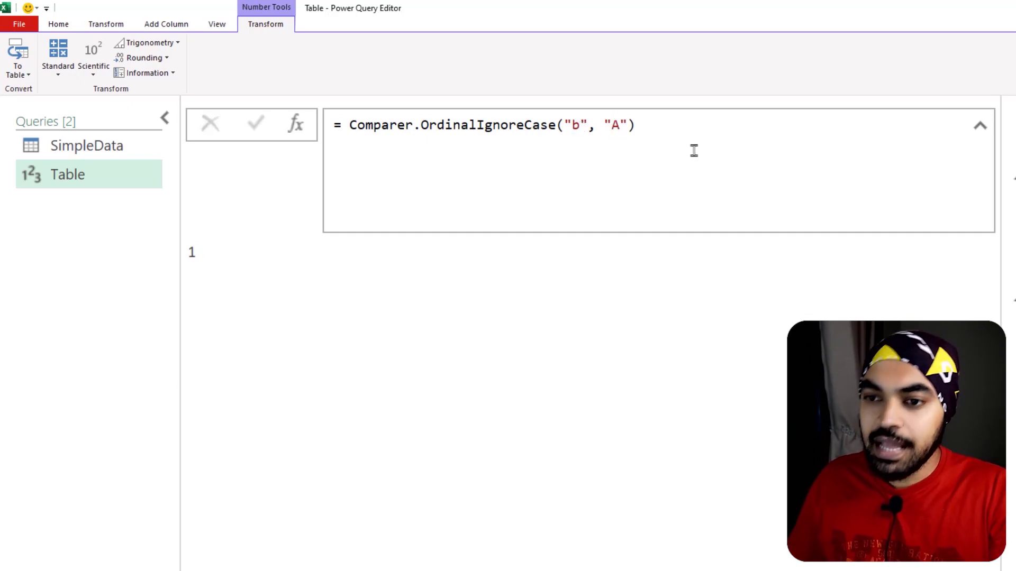
{"action": "left_click_drag", "start_coordinate": [172, 235], "coordinate": [206, 272]}
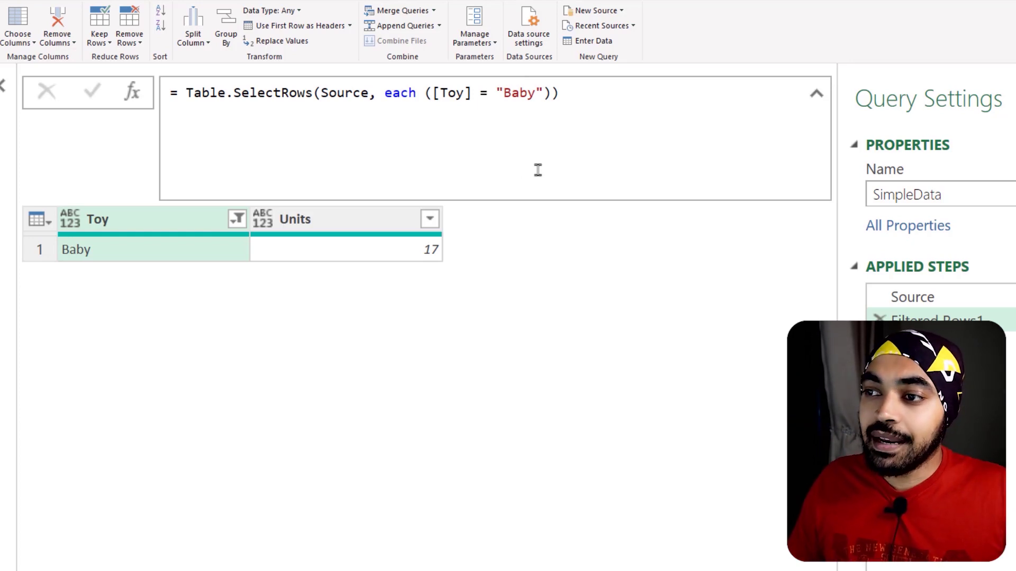
Step: Change the filter value from "Baby" to lowercase "baby", leaving the table empty
{"action": "left_click_drag", "start_coordinate": [51, 240], "coordinate": [72, 266]}
{"action": "left_click_drag", "start_coordinate": [491, 83], "coordinate": [510, 108]}
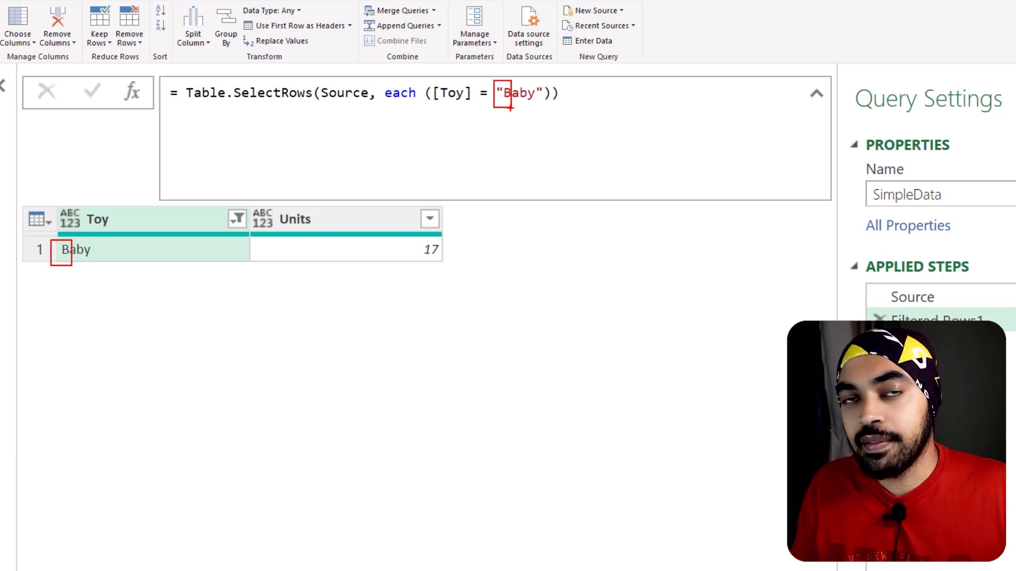
{"action": "key", "text": "Escape"}
{"action": "left_click", "coordinate": [511, 93]}
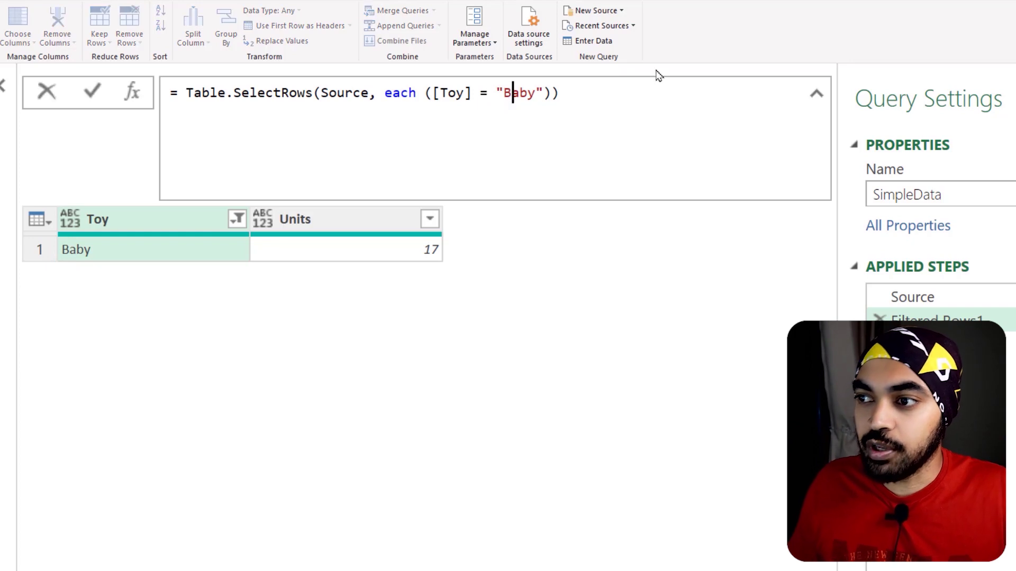
{"action": "key", "text": "BackSpace"}
{"action": "type", "text": "b"}
{"action": "key", "text": "Return"}
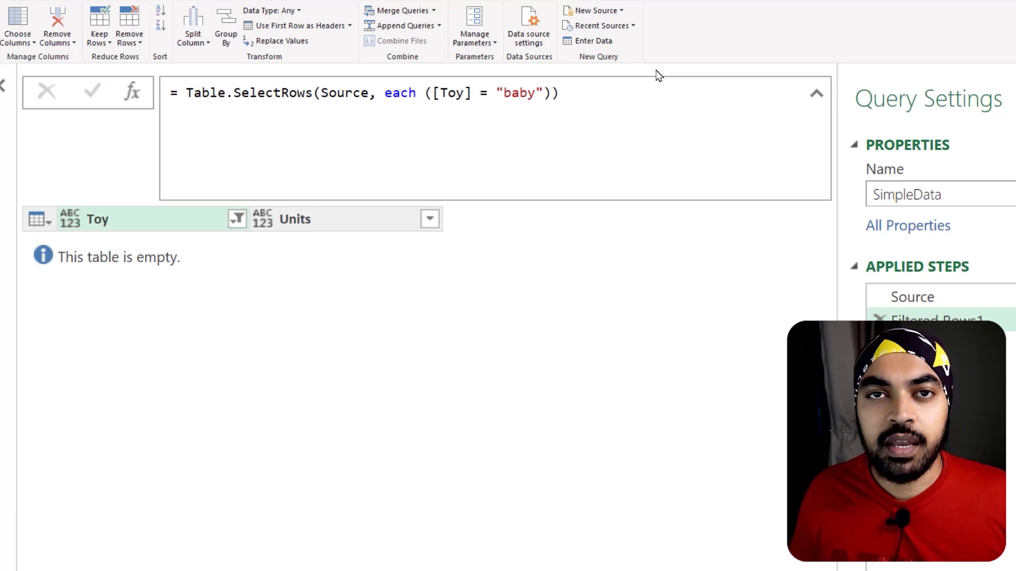
Step: Insert Comparer.OrdinalIgnoreCase before the filter condition
{"action": "left_click", "coordinate": [426, 93]}
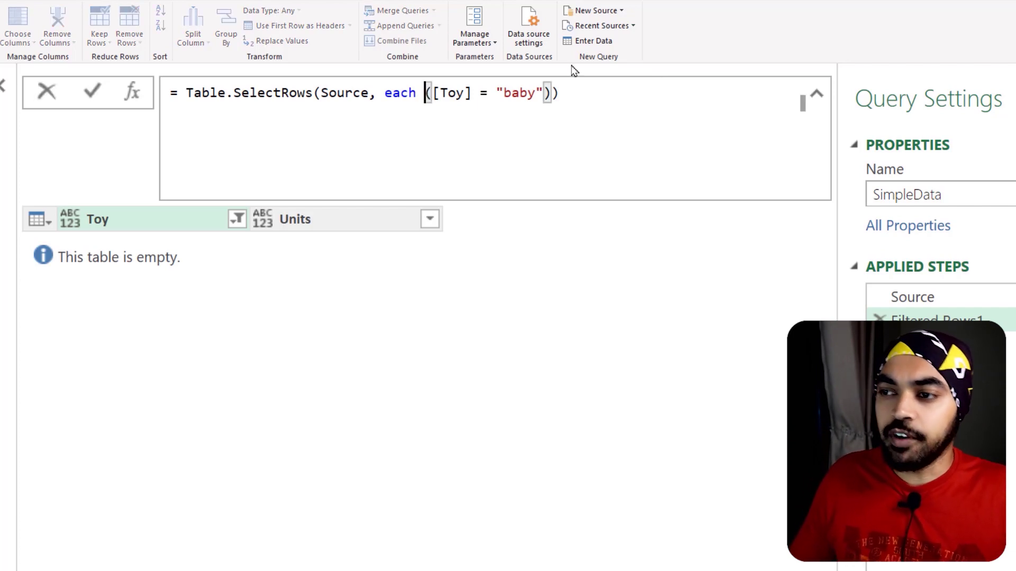
{"action": "type", "text": "Comp"}
{"action": "key", "text": "Tab"}
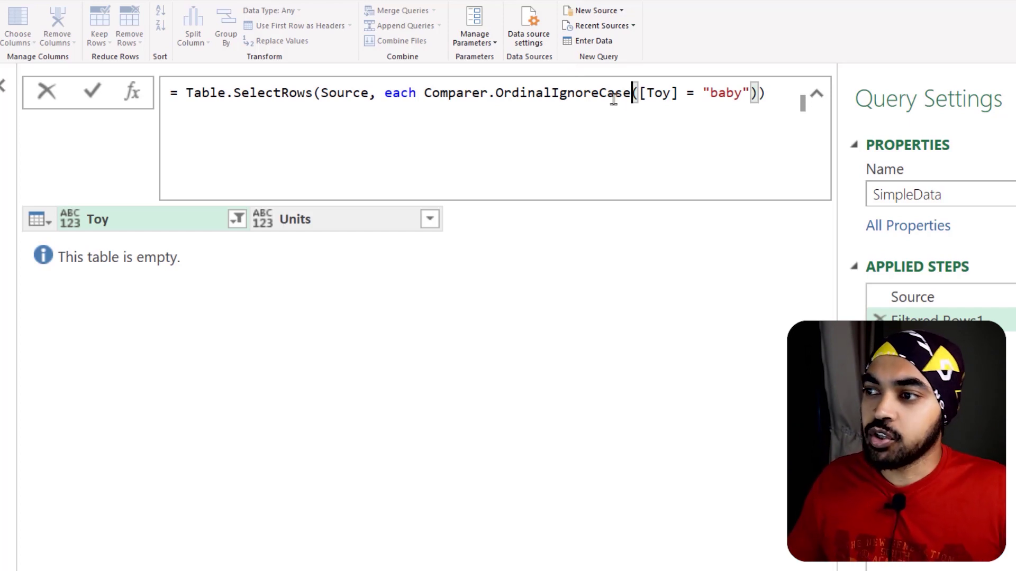
Step: Annotate the Toy column, "baby" and the equals sign in the formula
{"action": "mouse_move", "coordinate": [659, 131]}
{"action": "left_mouse_down"}
{"action": "mouse_move", "coordinate": [661, 102]}
{"action": "mouse_move", "coordinate": [668, 115]}
{"action": "left_mouse_up"}
{"action": "left_click_drag", "start_coordinate": [56, 198], "coordinate": [136, 383]}
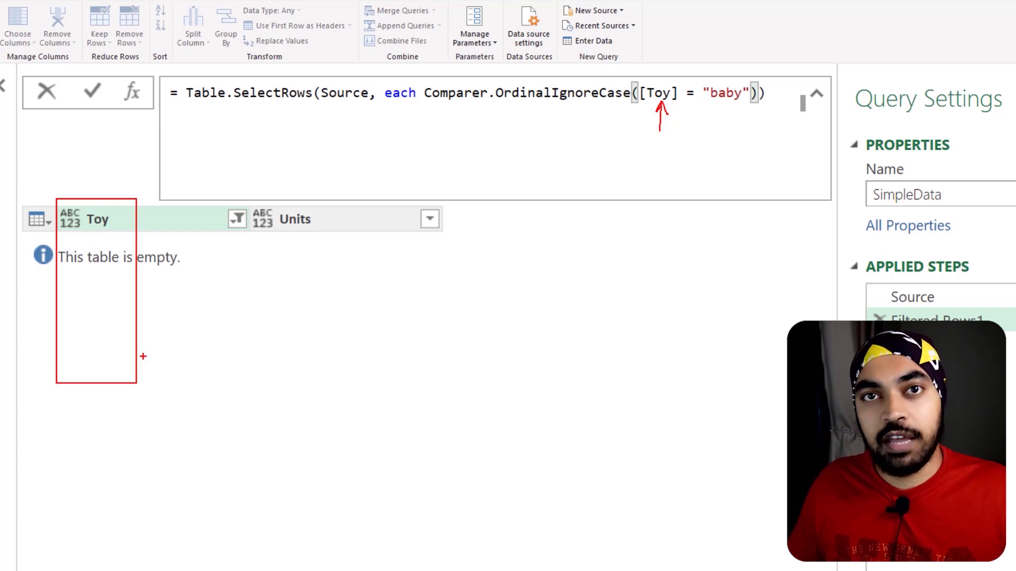
{"action": "left_click_drag", "start_coordinate": [113, 255], "coordinate": [149, 254]}
{"action": "left_click_drag", "start_coordinate": [102, 295], "coordinate": [160, 290]}
{"action": "left_click_drag", "start_coordinate": [127, 331], "coordinate": [175, 334]}
{"action": "left_click_drag", "start_coordinate": [88, 379], "coordinate": [201, 379]}
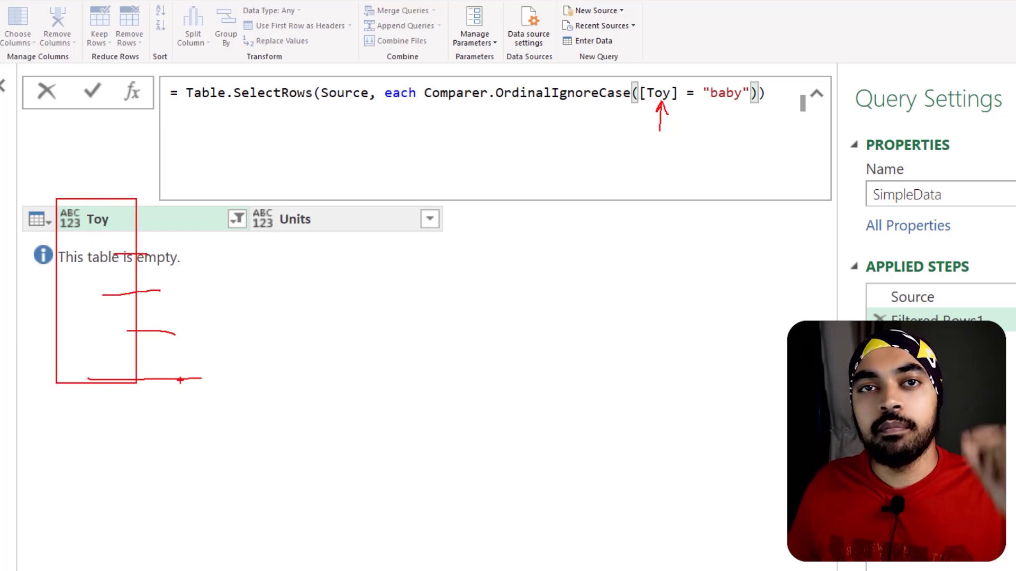
{"action": "mouse_move", "coordinate": [737, 81]}
{"action": "left_mouse_down"}
{"action": "mouse_move", "coordinate": [702, 97]}
{"action": "mouse_move", "coordinate": [760, 80]}
{"action": "left_mouse_up"}
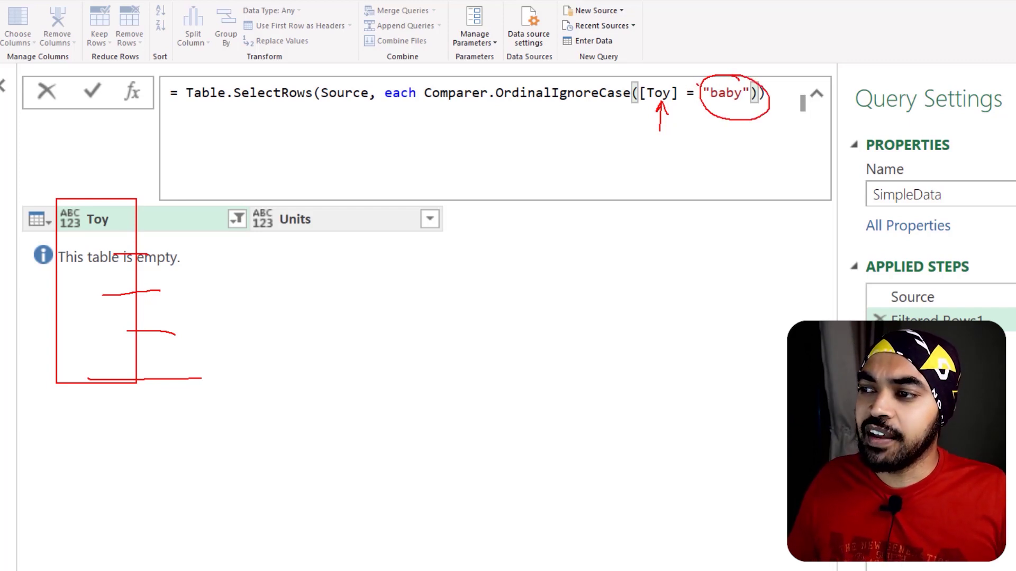
{"action": "mouse_move", "coordinate": [696, 82]}
{"action": "left_mouse_down"}
{"action": "mouse_move", "coordinate": [683, 91]}
{"action": "mouse_move", "coordinate": [701, 103]}
{"action": "mouse_move", "coordinate": [697, 82]}
{"action": "left_mouse_up"}
{"action": "mouse_move", "coordinate": [587, 127]}
{"action": "left_mouse_down"}
{"action": "mouse_move", "coordinate": [586, 108]}
{"action": "mouse_move", "coordinate": [598, 113]}
{"action": "left_mouse_up"}
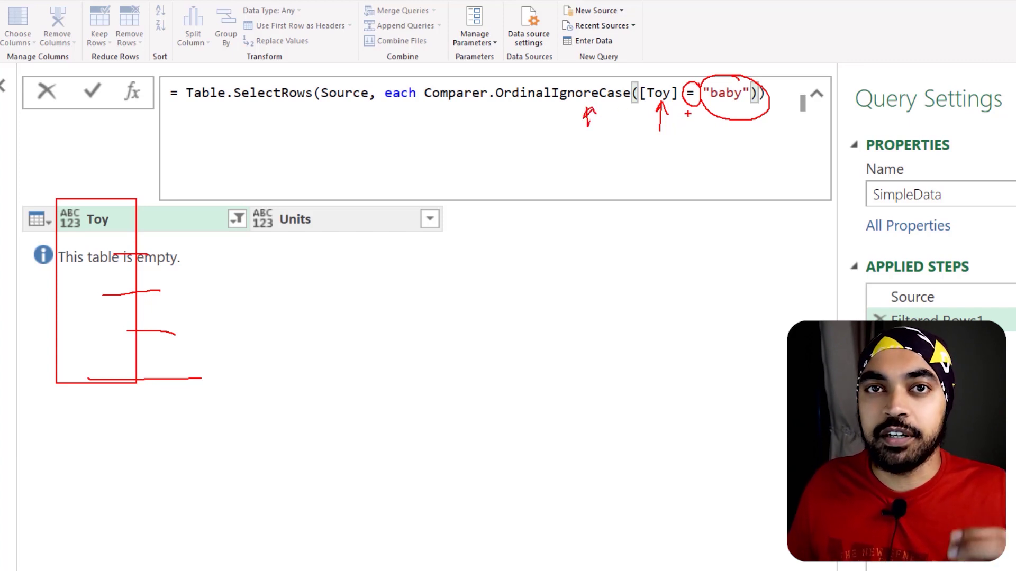
{"action": "key", "text": "Escape"}
Step: Replace the equals sign with a comma, giving Comparer.OrdinalIgnoreCase([Toy], "baby")
{"action": "left_click_drag", "start_coordinate": [695, 93], "coordinate": [681, 93]}
{"action": "key", "text": "BackSpace"}
{"action": "type", "text": ","}
{"action": "key", "text": "End"}
{"action": "key", "text": "Return"}
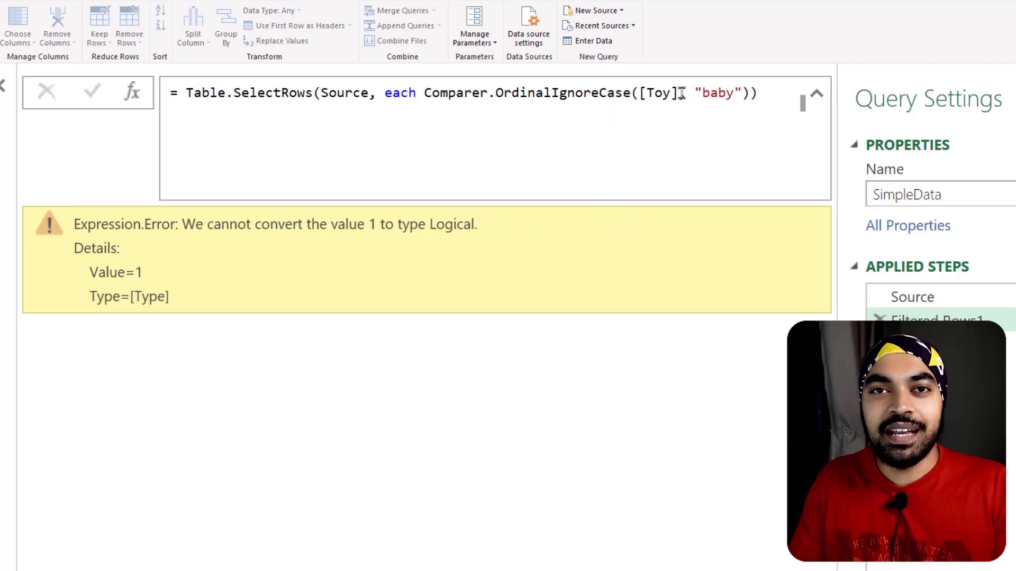
{"action": "key", "text": "ctrl+2"}
{"action": "left_click_drag", "start_coordinate": [419, 83], "coordinate": [748, 100]}
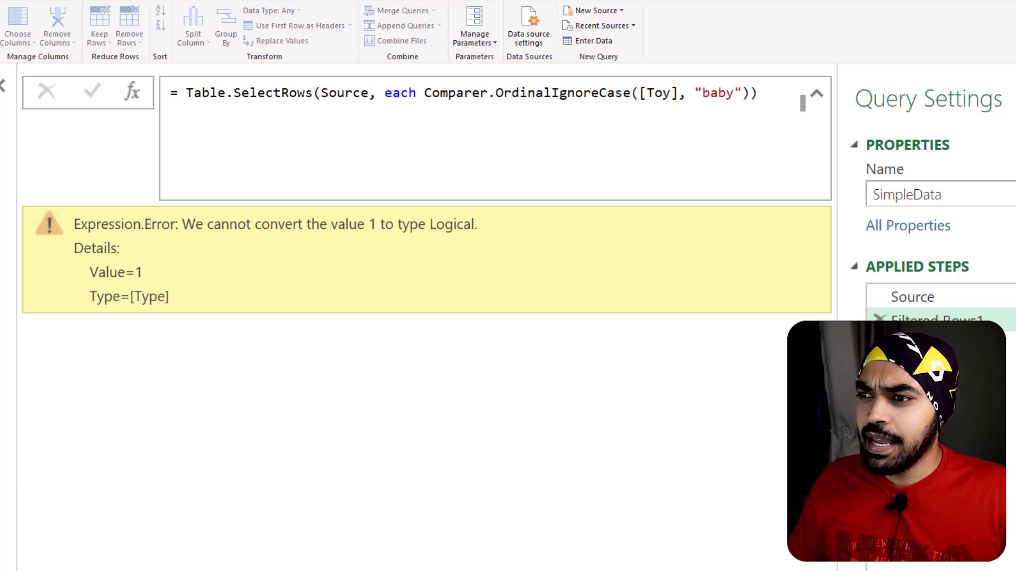
Step: Append =0 to the comparer call so the filter keeps the Baby row with 17 units
{"action": "left_click", "coordinate": [748, 94]}
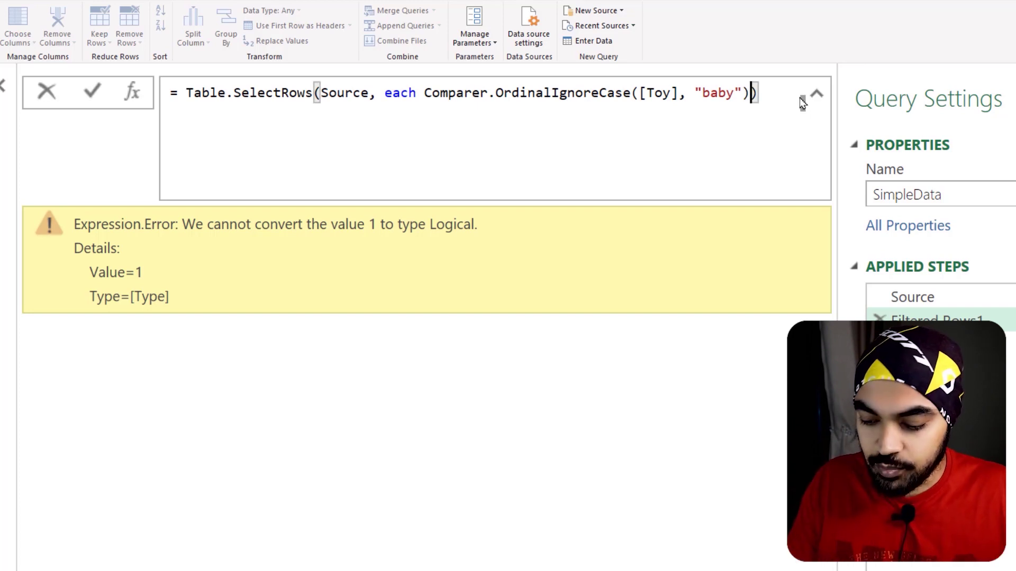
{"action": "type", "text": "=0"}
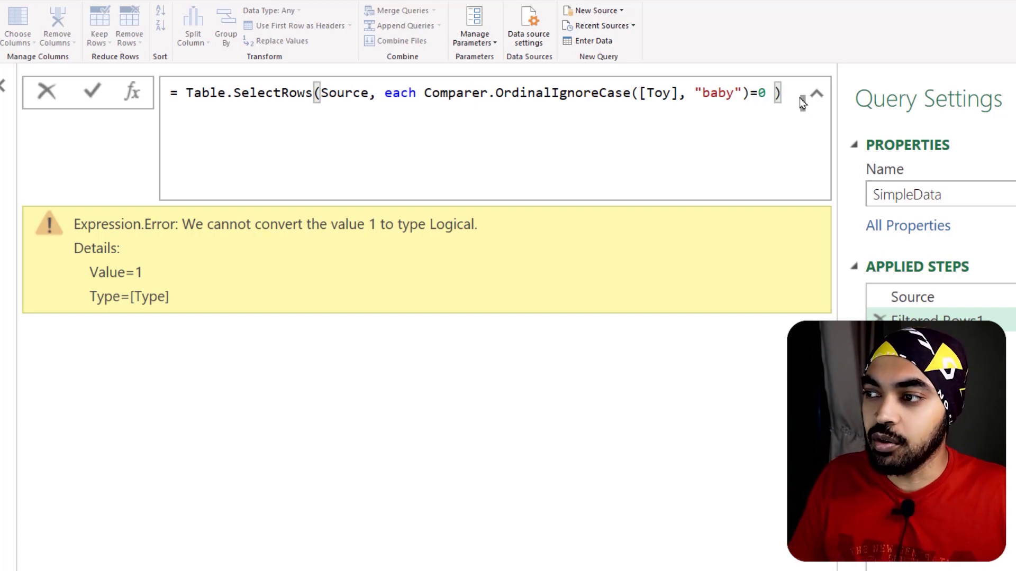
{"action": "key", "text": "Return"}
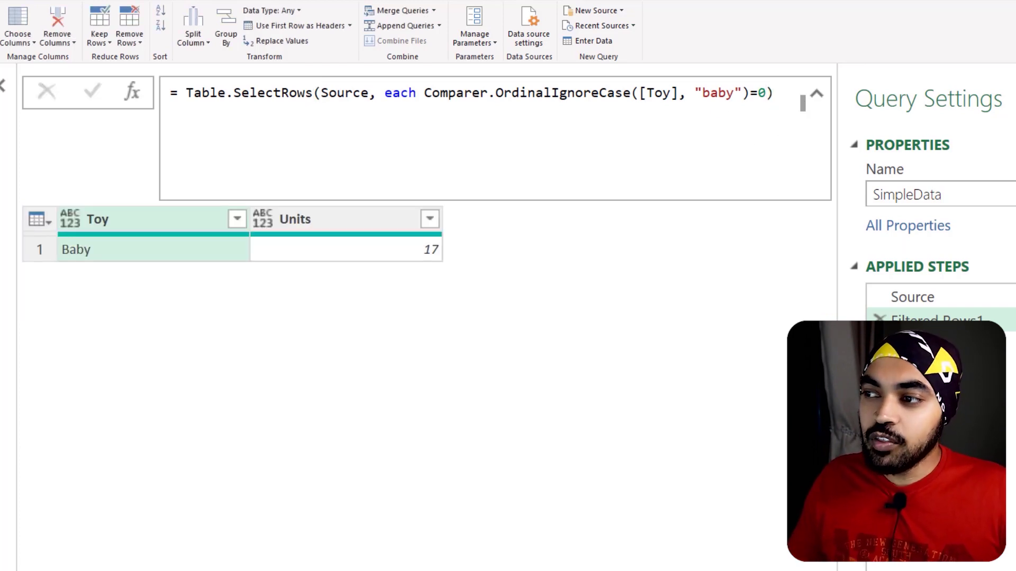
{"action": "left_click_drag", "start_coordinate": [694, 75], "coordinate": [710, 105]}
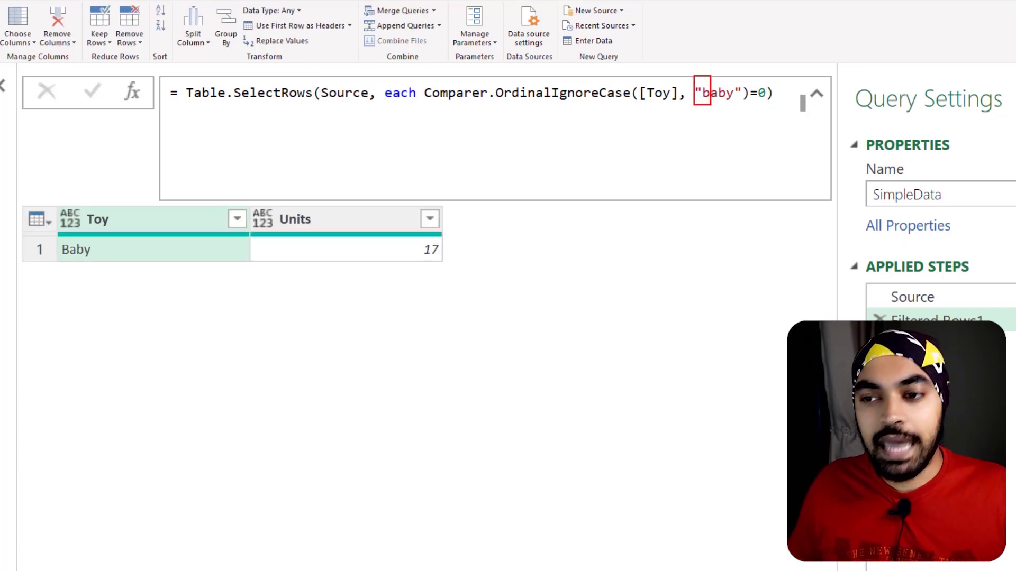
{"action": "mouse_move", "coordinate": [40, 237]}
{"action": "left_mouse_down"}
{"action": "mouse_move", "coordinate": [106, 241]}
{"action": "mouse_move", "coordinate": [79, 271]}
{"action": "mouse_move", "coordinate": [90, 233]}
{"action": "left_mouse_up"}
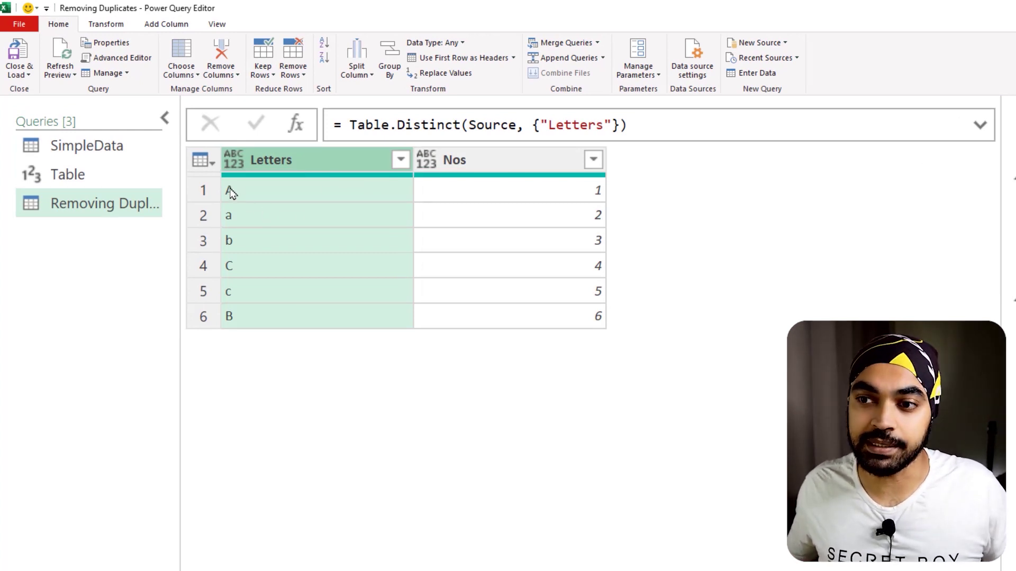
Step: Delete the Removed Duplicates step and recreate it with Remove Duplicates on Letters
{"action": "mouse_move", "coordinate": [218, 178]}
{"action": "left_mouse_down"}
{"action": "mouse_move", "coordinate": [256, 207]}
{"action": "mouse_move", "coordinate": [242, 227]}
{"action": "left_mouse_up"}
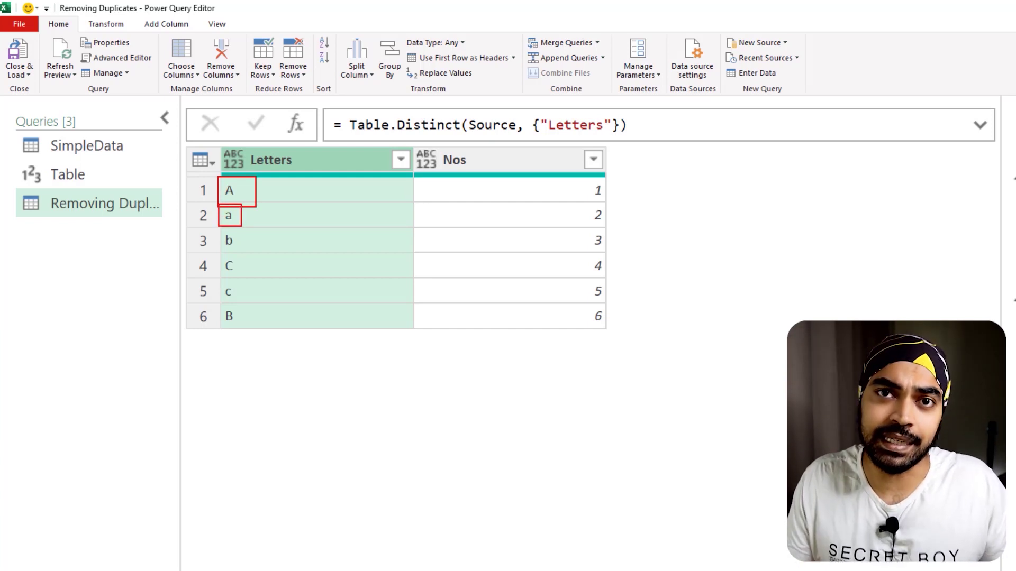
{"action": "key", "text": "Escape"}
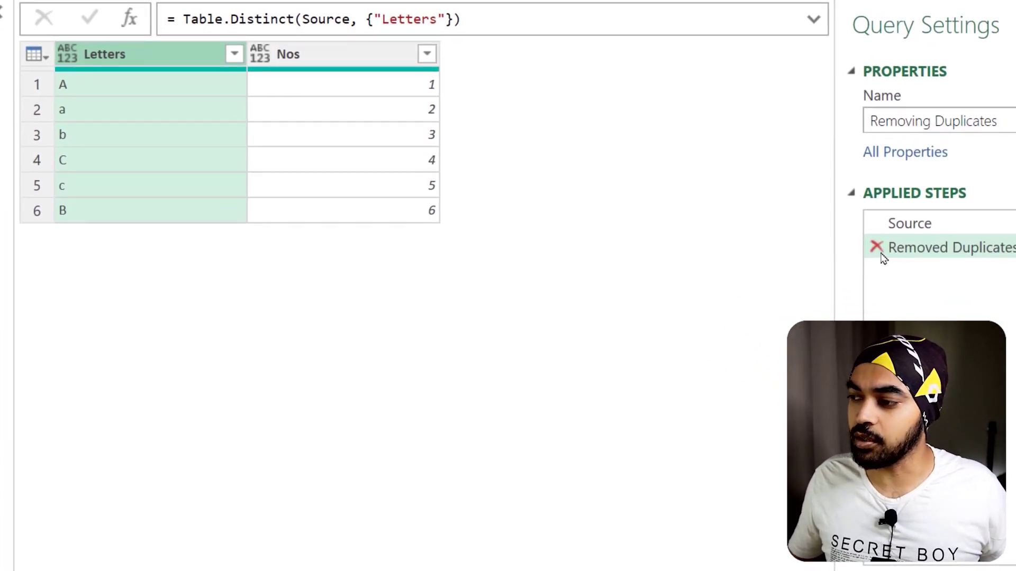
{"action": "left_click_drag", "start_coordinate": [918, 251], "coordinate": [877, 249]}
{"action": "left_click", "coordinate": [877, 246]}
{"action": "right_click", "coordinate": [254, 127]}
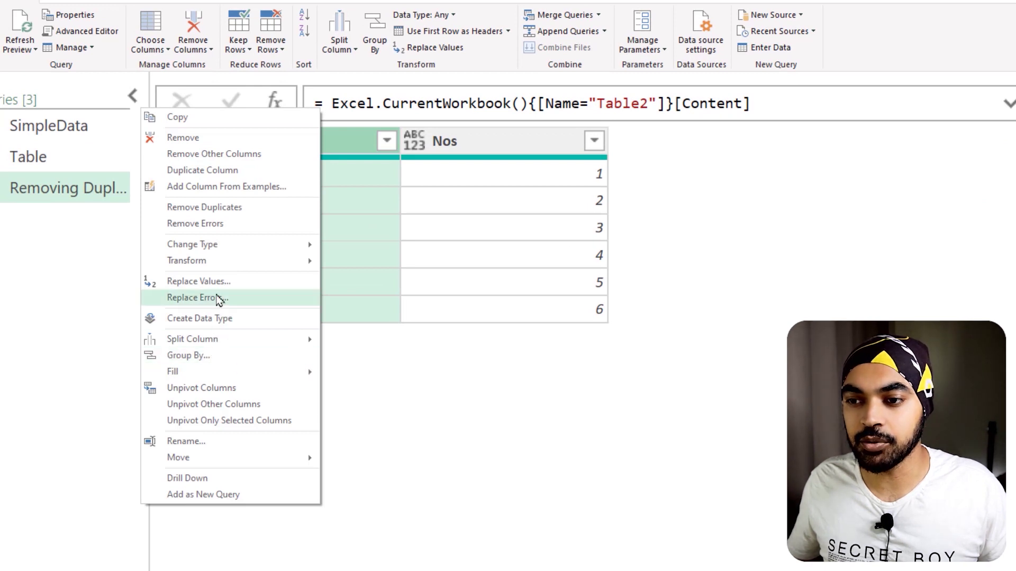
{"action": "left_click", "coordinate": [220, 208]}
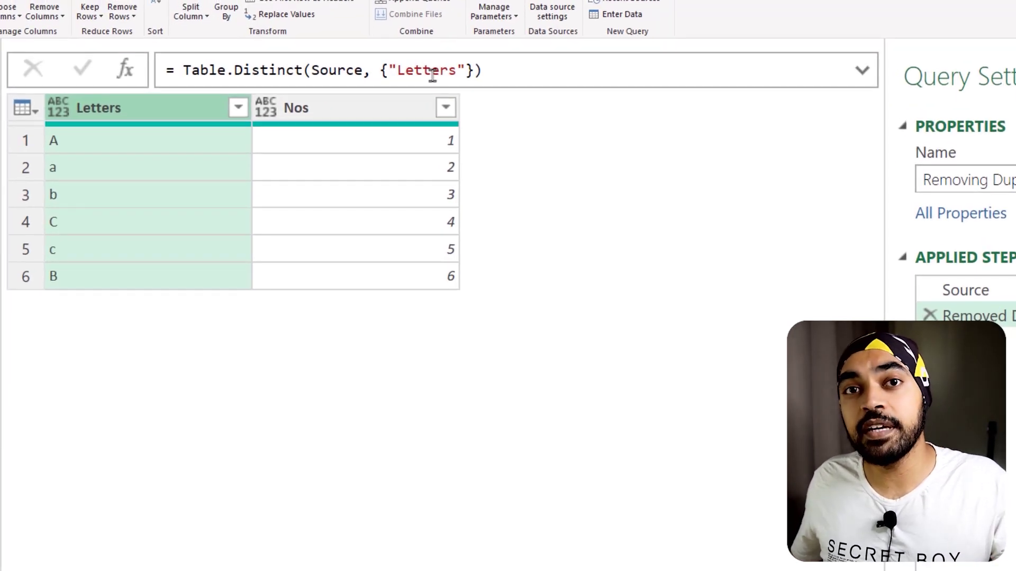
Step: Add Comparer.OrdinalIgnoreCase after "Letters" in Table.Distinct, leaving rows A, b and C
{"action": "left_click", "coordinate": [467, 71]}
{"action": "type", "text": ", "}
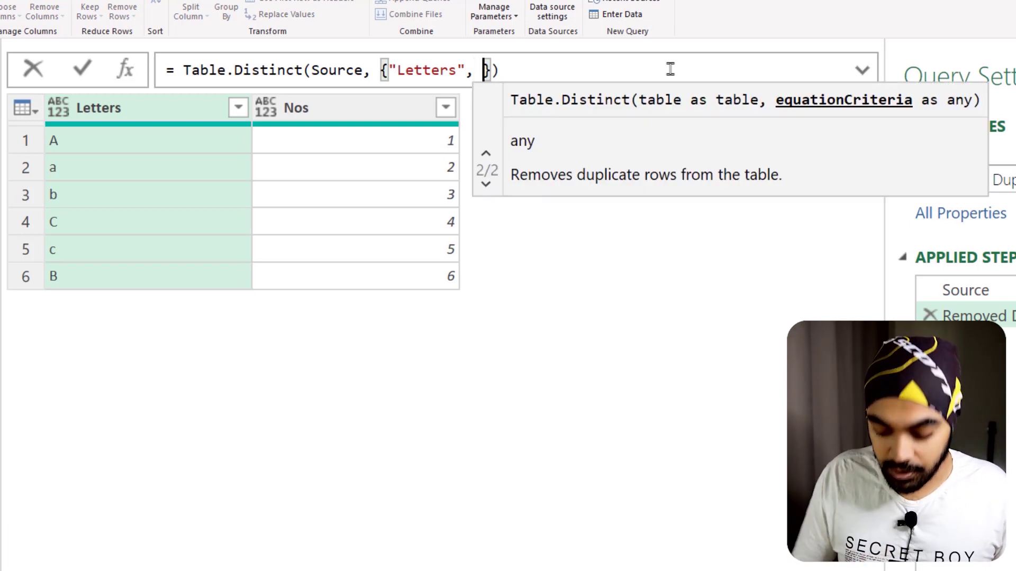
{"action": "type", "text": "or"}
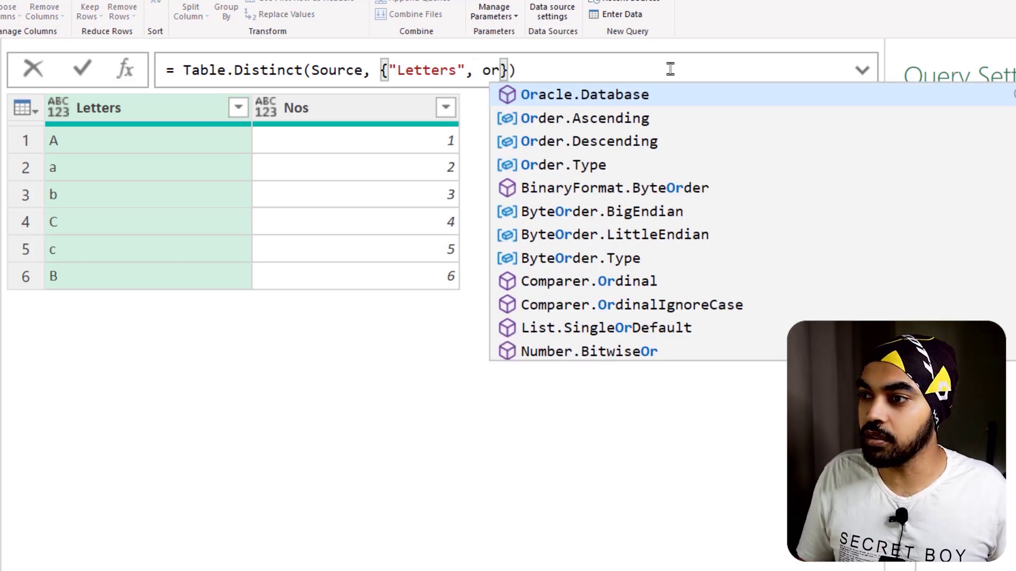
{"action": "type", "text": "di"}
{"action": "key", "text": "Down"}
{"action": "key", "text": "Tab"}
{"action": "left_click", "coordinate": [737, 75]}
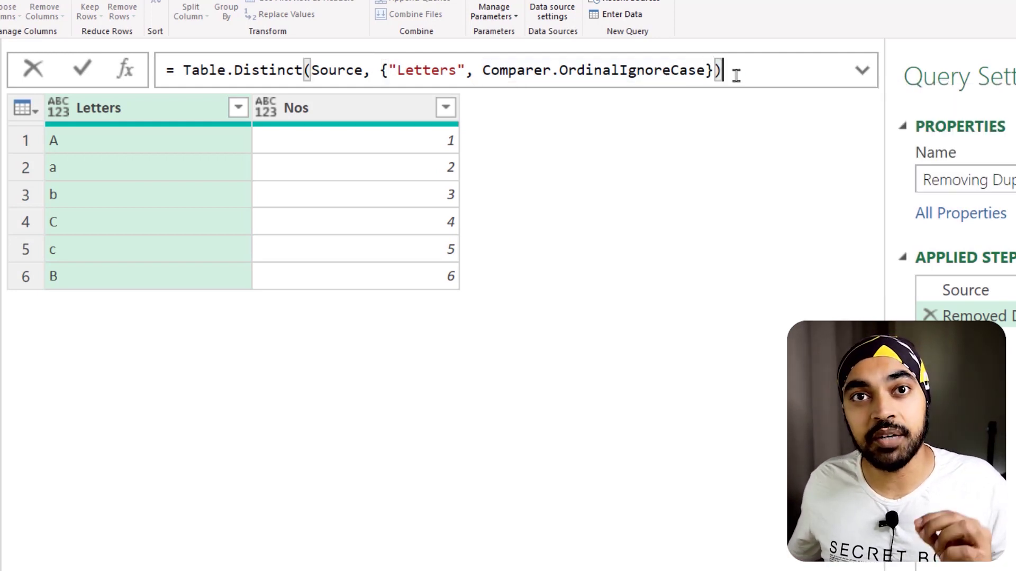
{"action": "key", "text": "Return"}
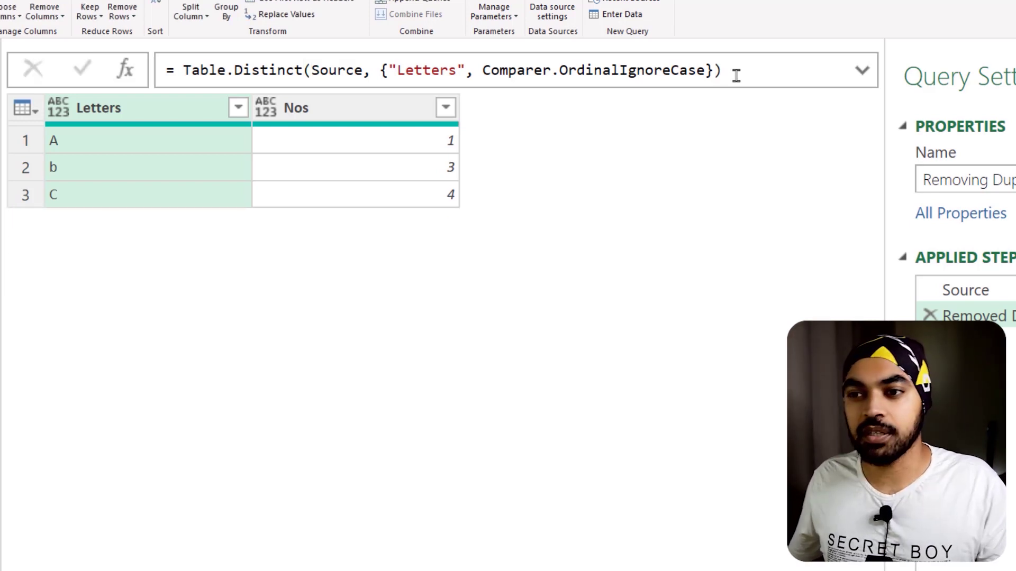